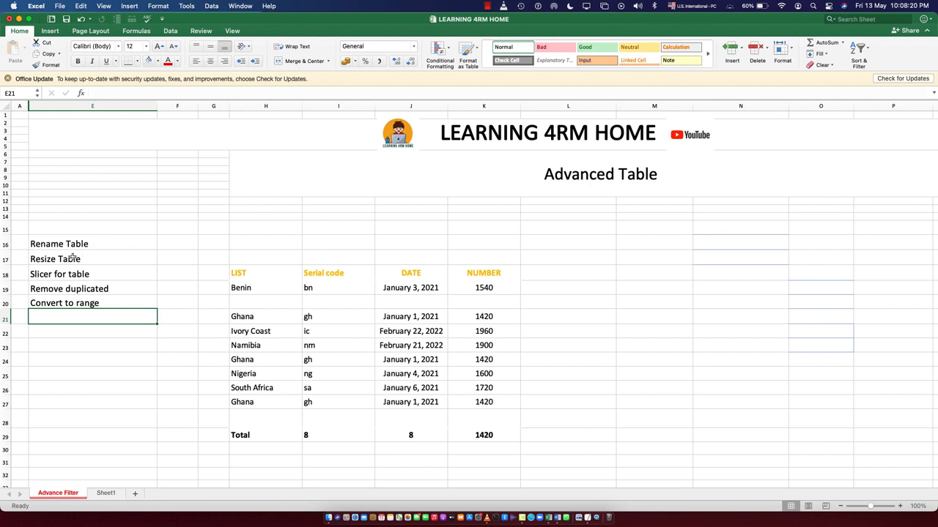
# Correct the label "Remove duplicated" to read "Remove duplicates"
pyautogui.click(68, 277)
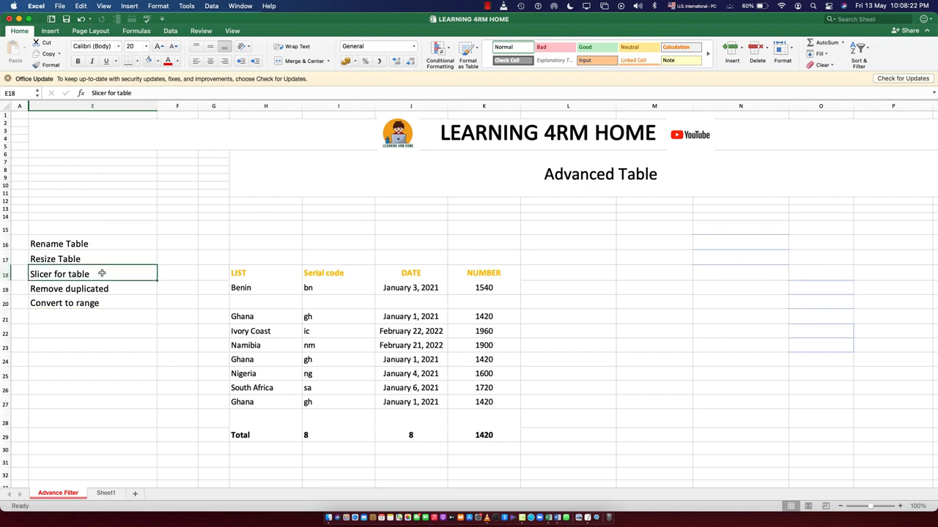
pyautogui.click(84, 288)
pyautogui.doubleClick(115, 290)
pyautogui.write('ds')
pyautogui.press('BackSpace')
pyautogui.press('BackSpace')
pyautogui.write('s')
pyautogui.click(61, 304)
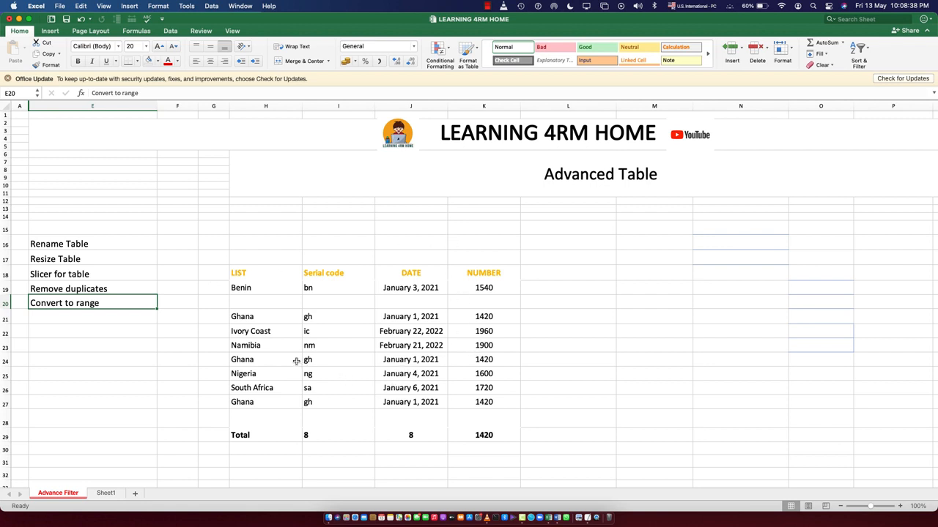
# Create a table from the data range H18:K29, leaving the headers option unchecked
pyautogui.click(338, 331)
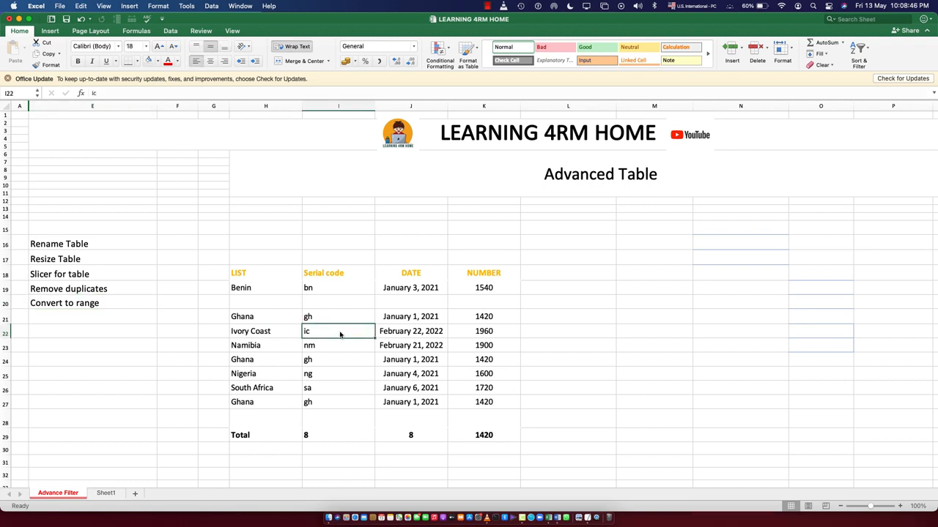
pyautogui.hotkey('ctrl', 't')
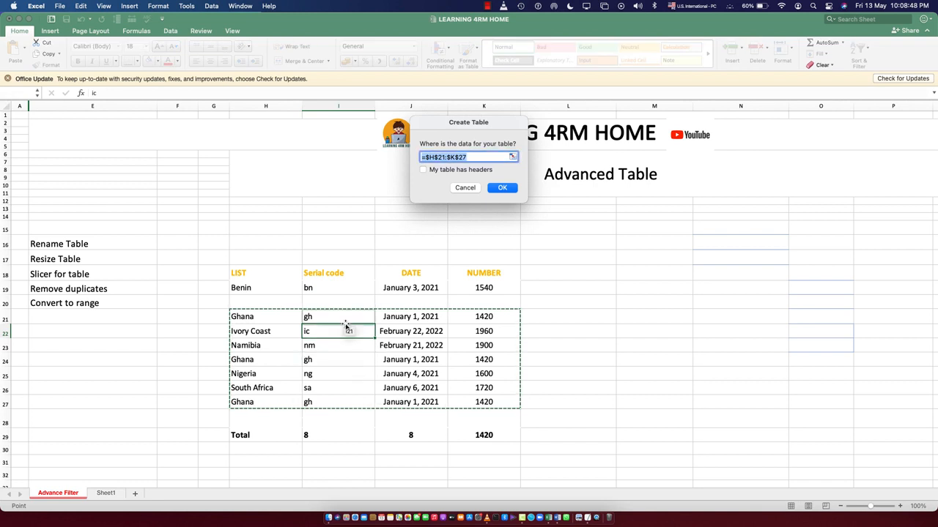
pyautogui.moveTo(256, 288); pyautogui.dragTo(486, 355)
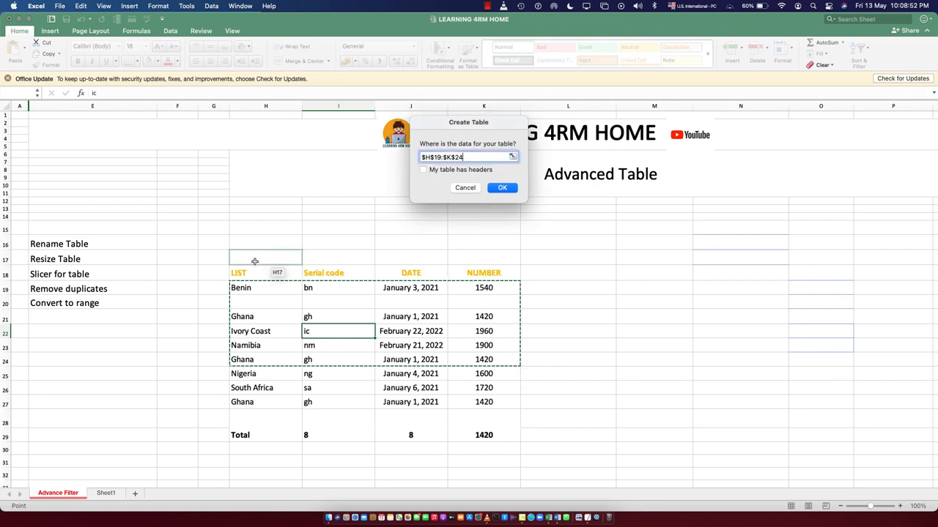
pyautogui.moveTo(252, 272); pyautogui.dragTo(496, 439)
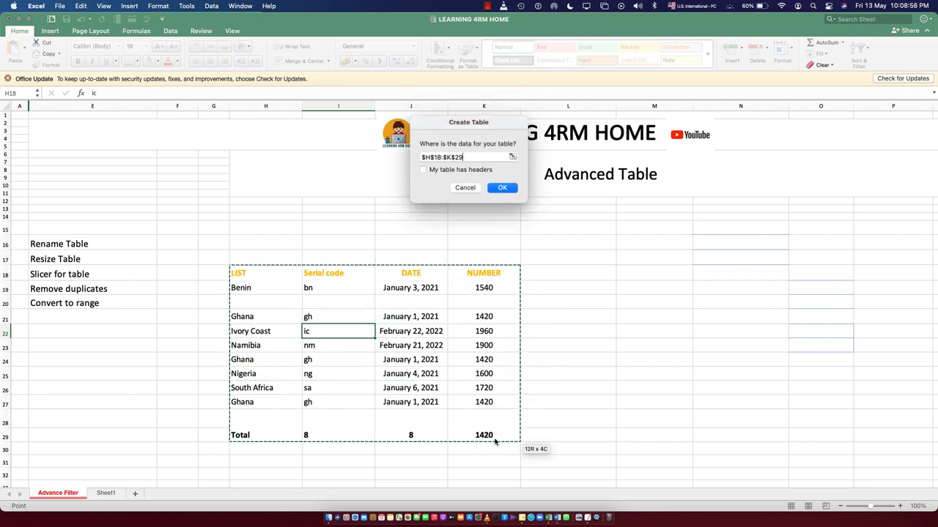
pyautogui.click(503, 187)
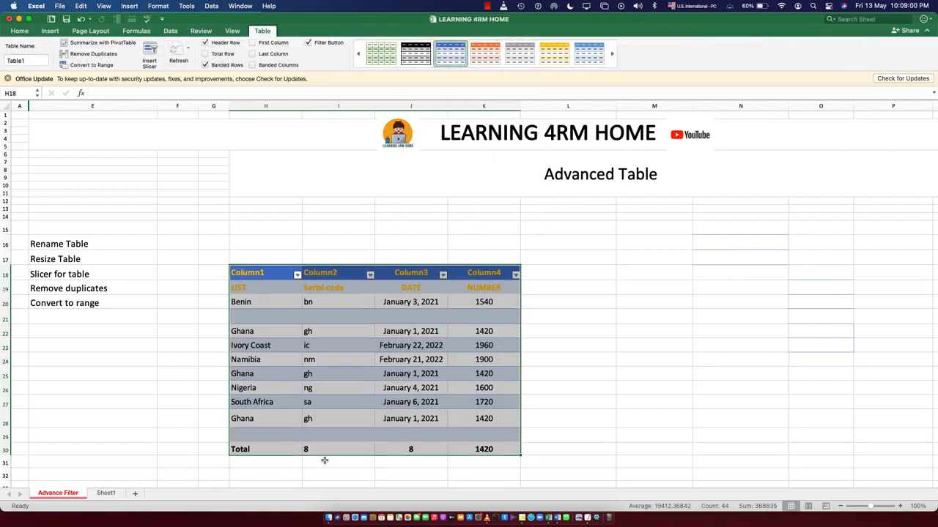
# Clear the original LIST, Serial code, DATE and NUMBER labels from the table's first data row
pyautogui.click(315, 472)
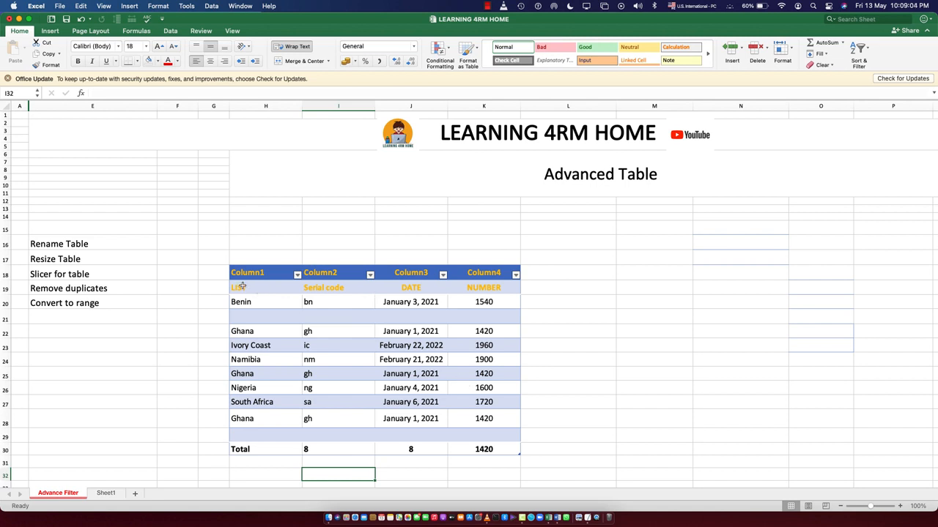
pyautogui.click(487, 288)
pyautogui.press('Delete')
pyautogui.click(413, 288)
pyautogui.press('Delete')
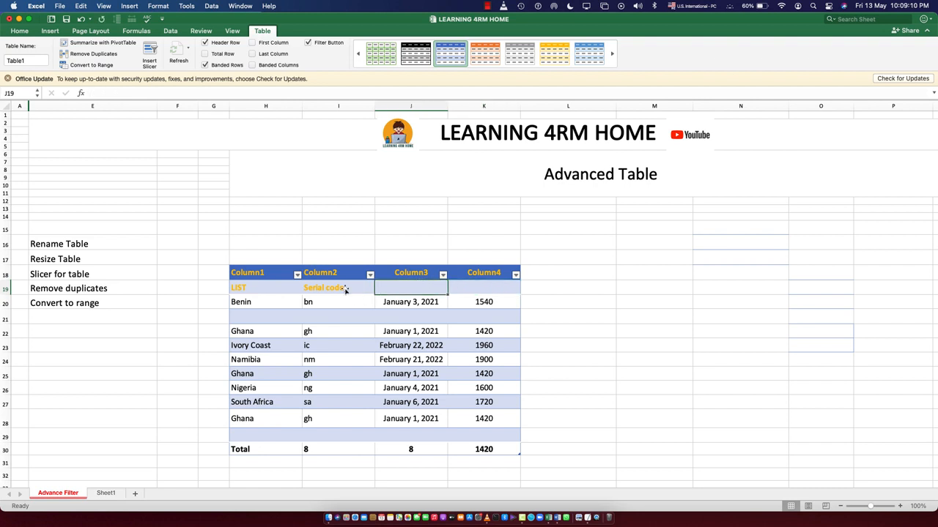
pyautogui.click(326, 288)
pyautogui.press('Delete')
pyautogui.click(266, 289)
pyautogui.press('Delete')
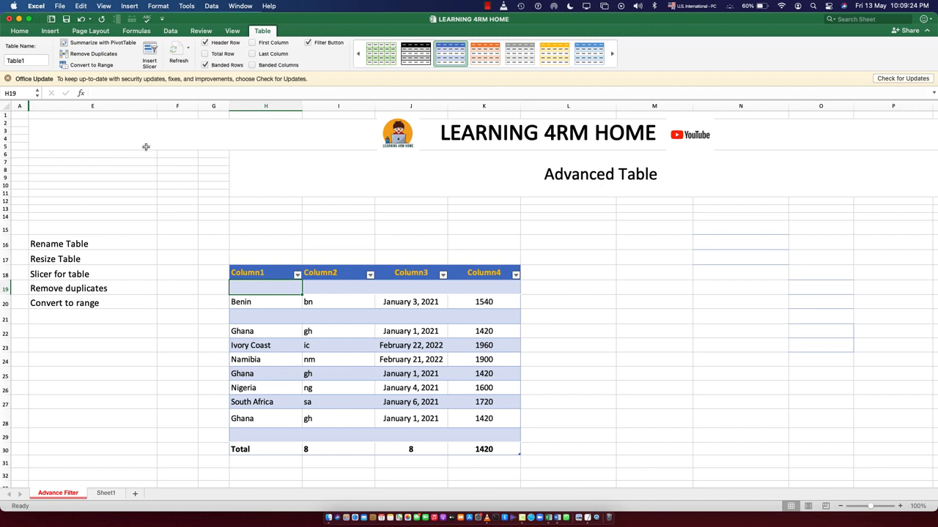
pyautogui.click(49, 30)
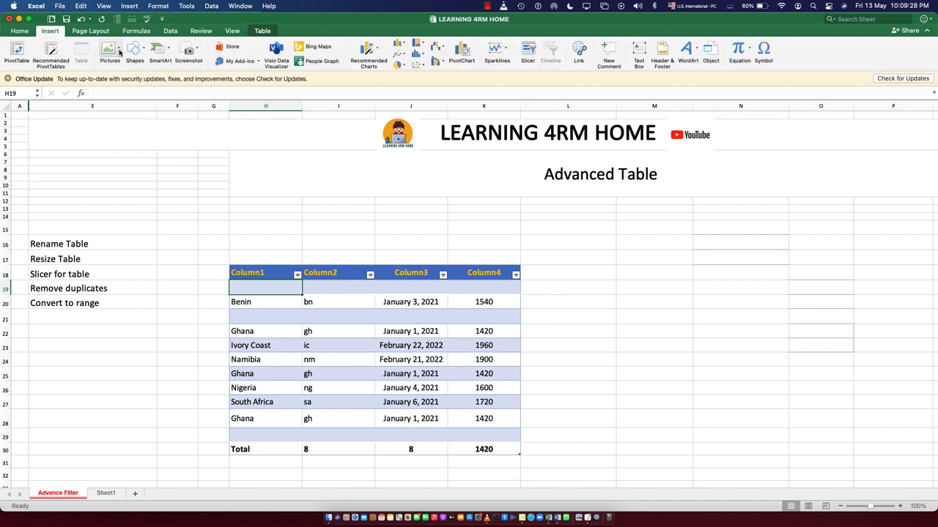
pyautogui.click(370, 358)
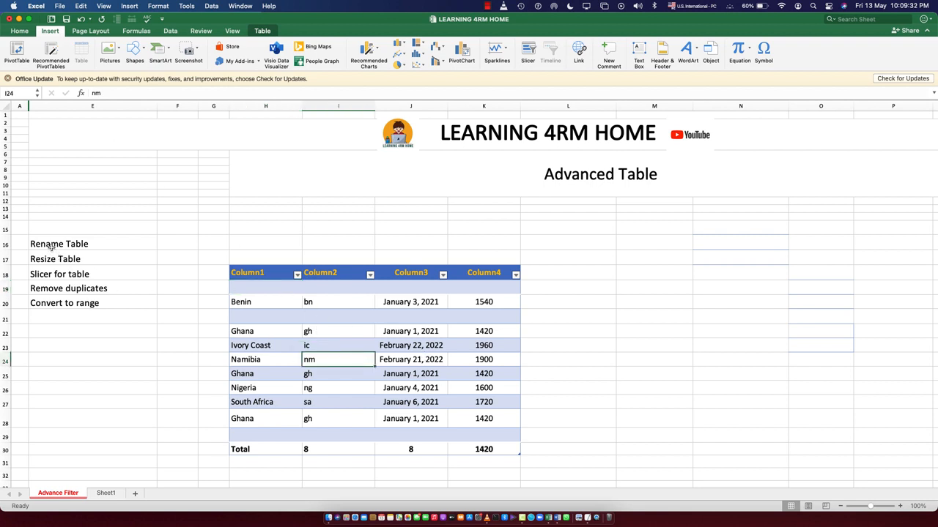
pyautogui.click(351, 331)
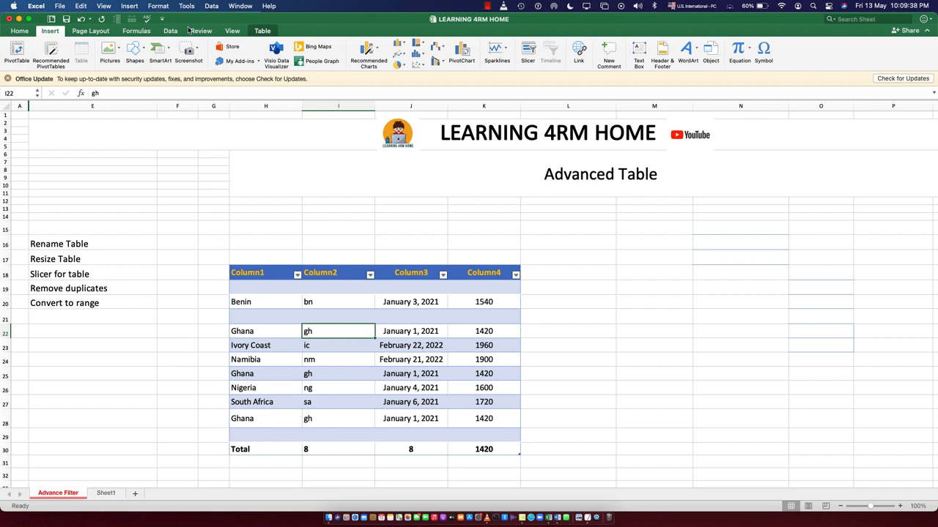
# Rename the table to customer
pyautogui.click(263, 31)
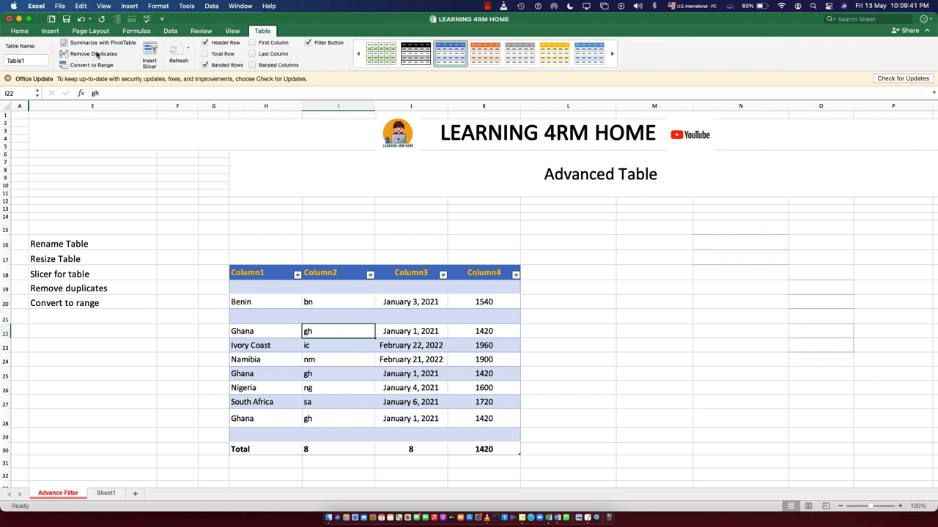
pyautogui.click(31, 59)
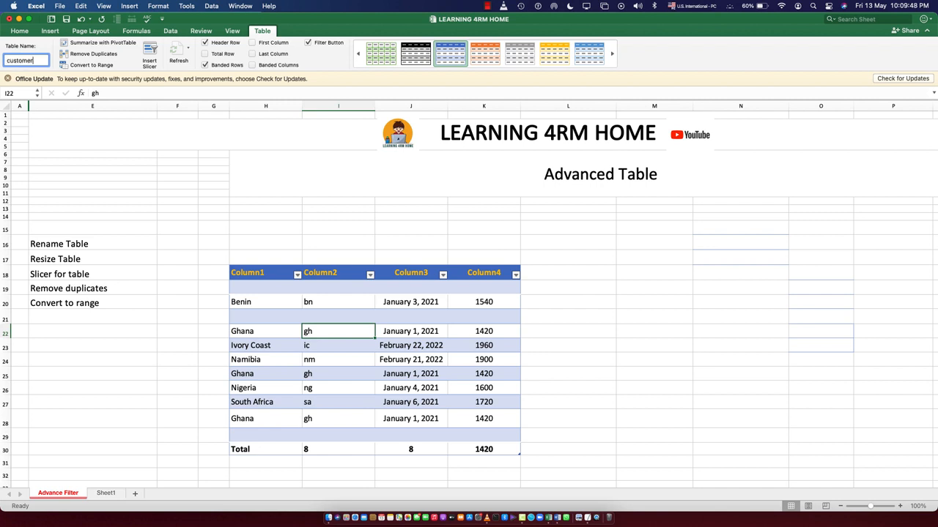
pyautogui.press('Return')
# Select the customer table through the Name Box list of named ranges
pyautogui.click(76, 133)
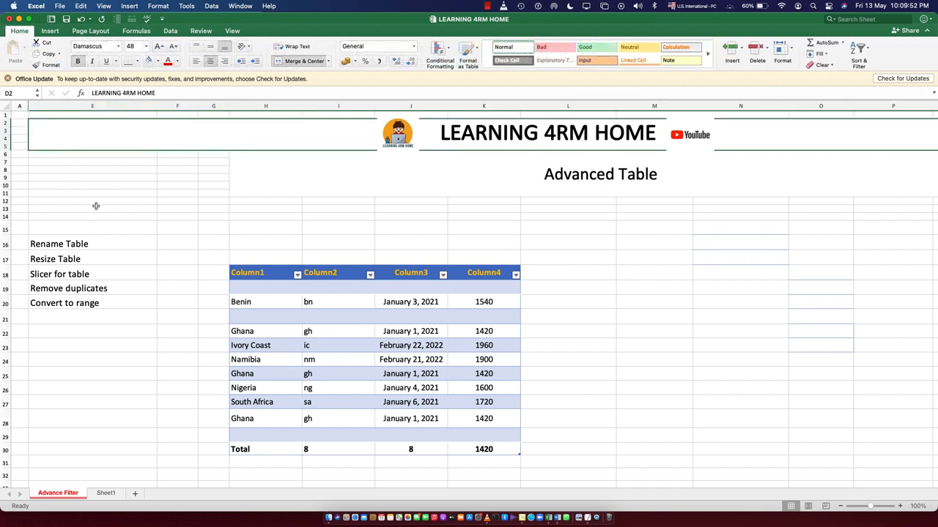
pyautogui.click(36, 96)
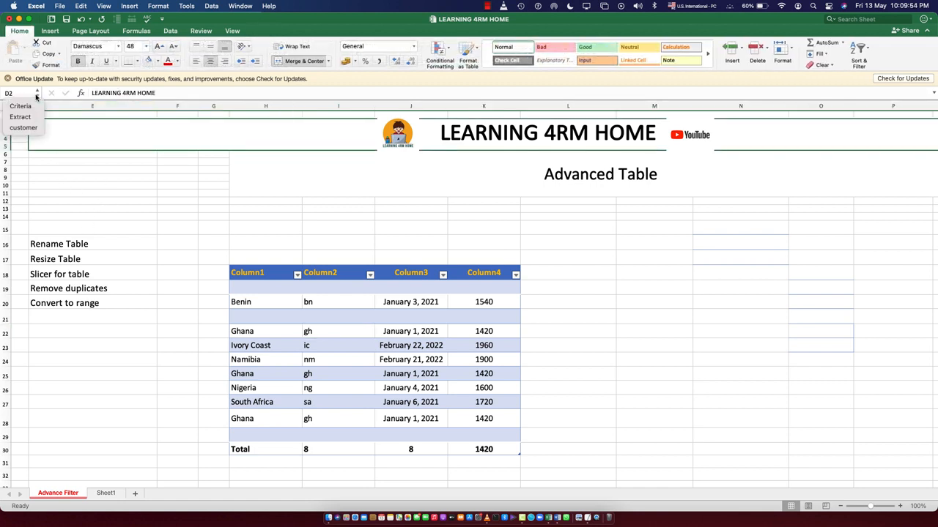
pyautogui.click(37, 97)
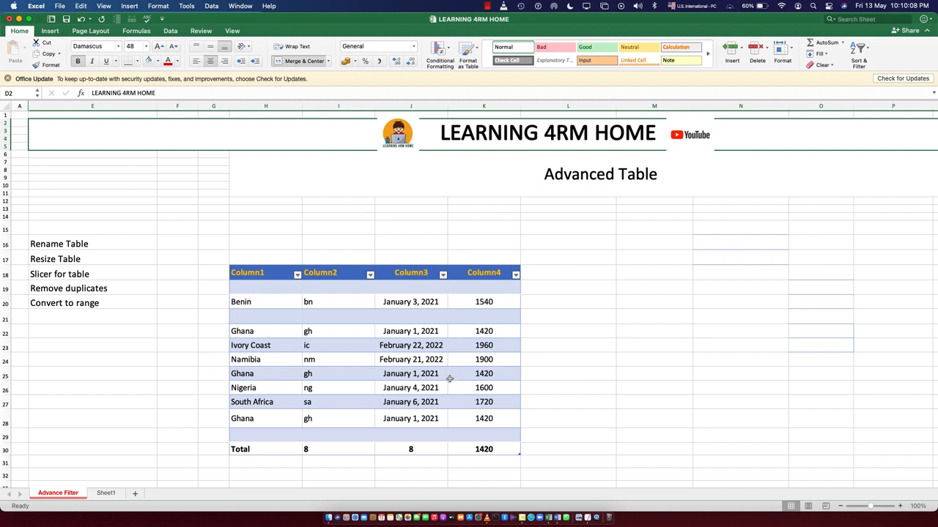
pyautogui.click(38, 95)
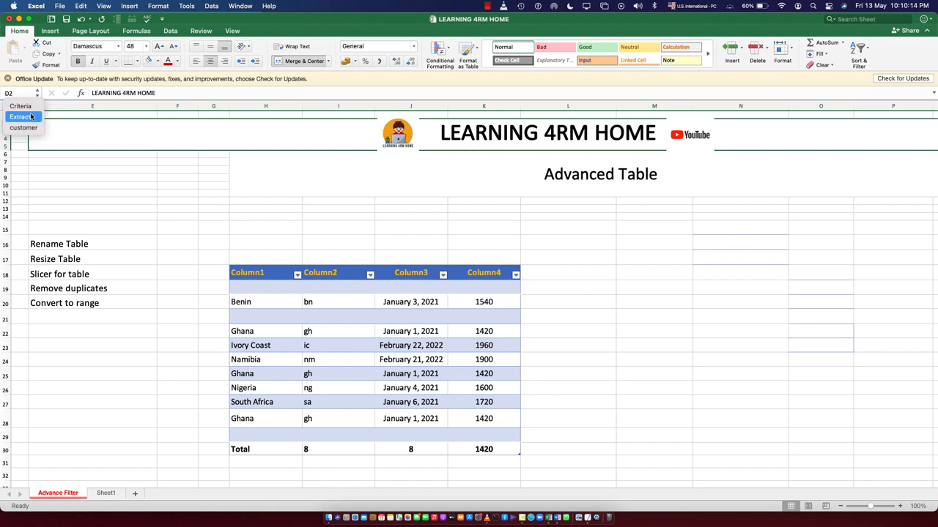
pyautogui.click(26, 129)
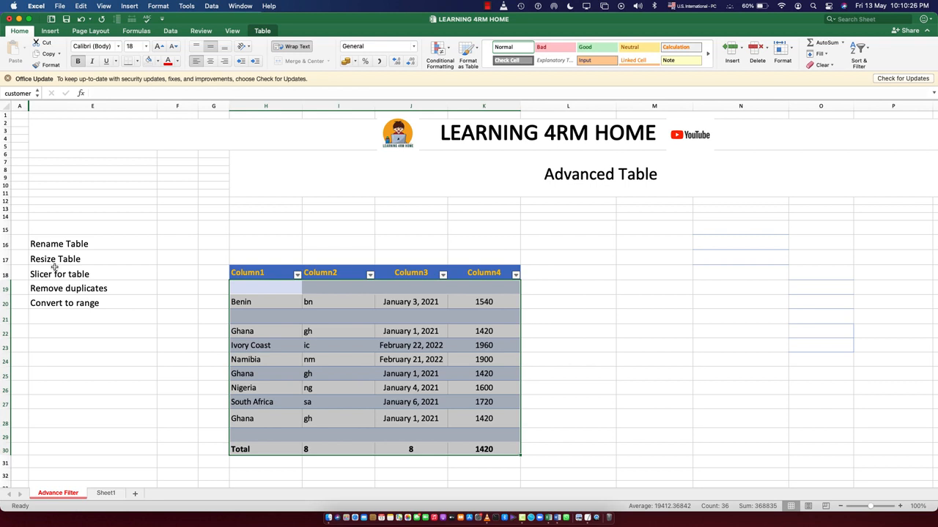
pyautogui.click(20, 93)
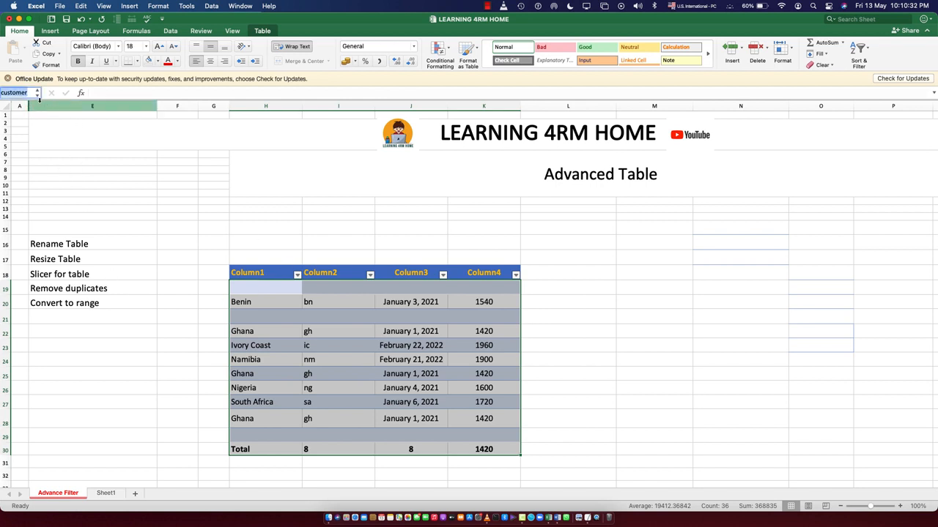
# Check the table's name in the table settings
pyautogui.click(356, 386)
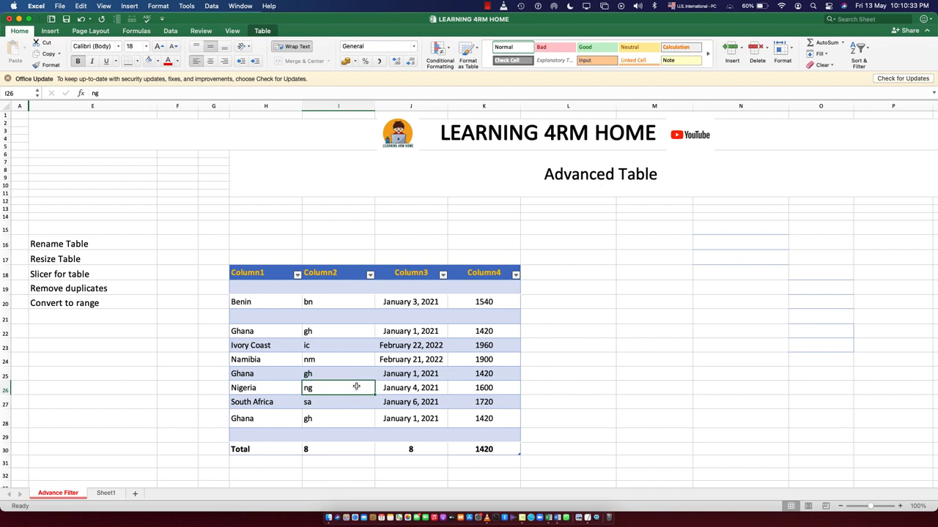
pyautogui.click(262, 30)
pyautogui.click(32, 61)
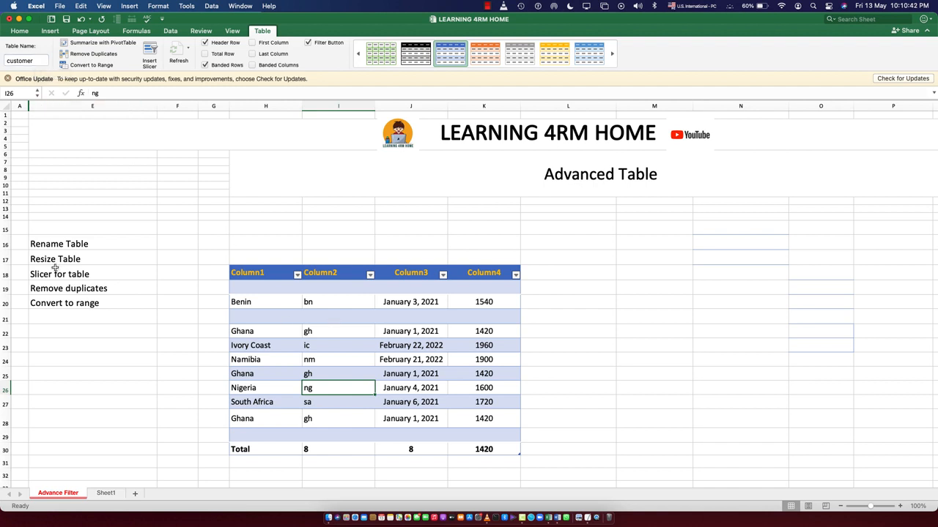
# Resize the table so it ends at column J and row 28, excluding the NUMBER column and Total row
pyautogui.click(552, 404)
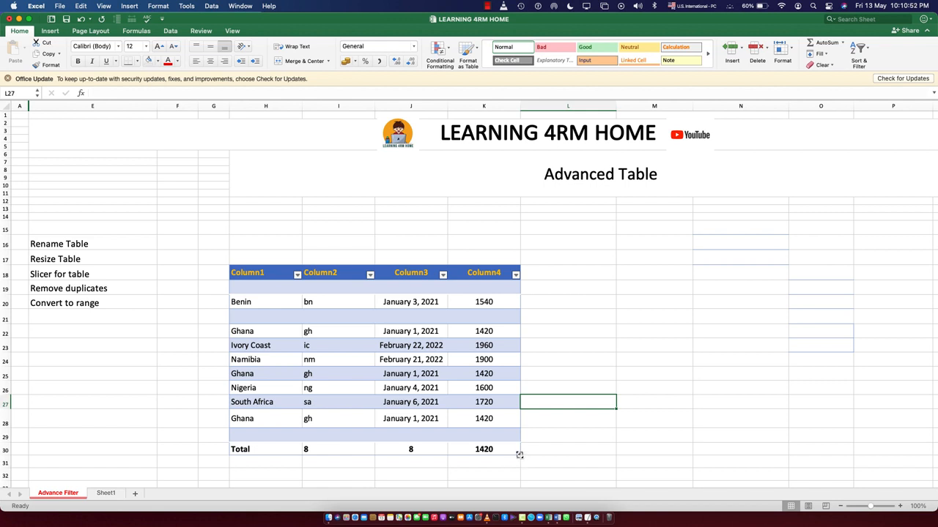
pyautogui.moveTo(519, 455); pyautogui.dragTo(514, 441)
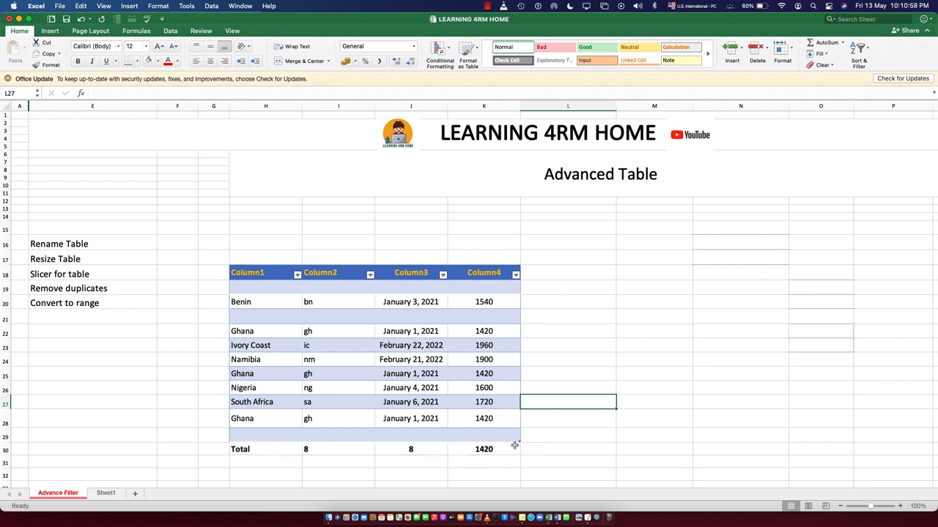
pyautogui.moveTo(519, 441)
pyautogui.mouseDown()
pyautogui.moveTo(511, 417)
pyautogui.moveTo(469, 415)
pyautogui.moveTo(463, 404)
pyautogui.moveTo(438, 428)
pyautogui.moveTo(441, 413)
pyautogui.moveTo(431, 407)
pyautogui.moveTo(443, 439)
pyautogui.moveTo(445, 426)
pyautogui.mouseUp()
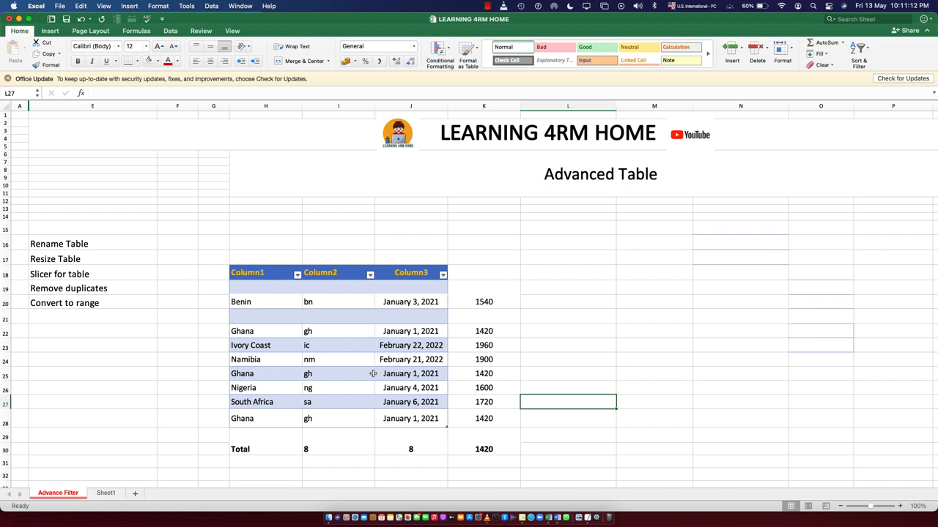
# Clear the NUMBER column values and the Total row left outside the table
pyautogui.click(464, 360)
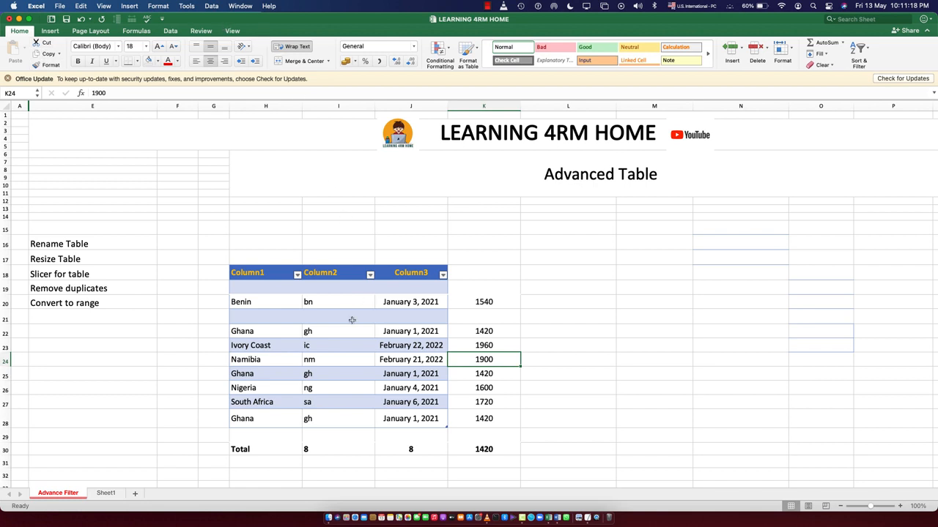
pyautogui.click(349, 343)
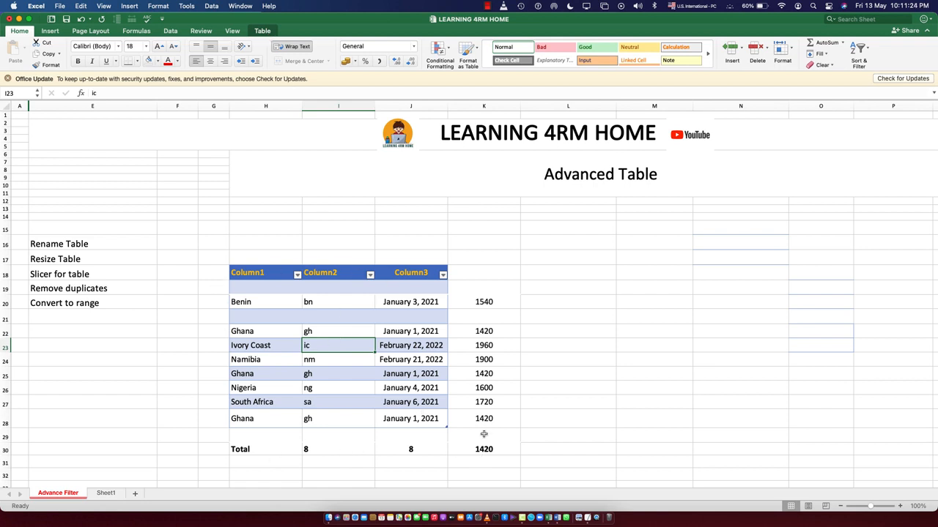
pyautogui.moveTo(479, 240); pyautogui.dragTo(494, 449)
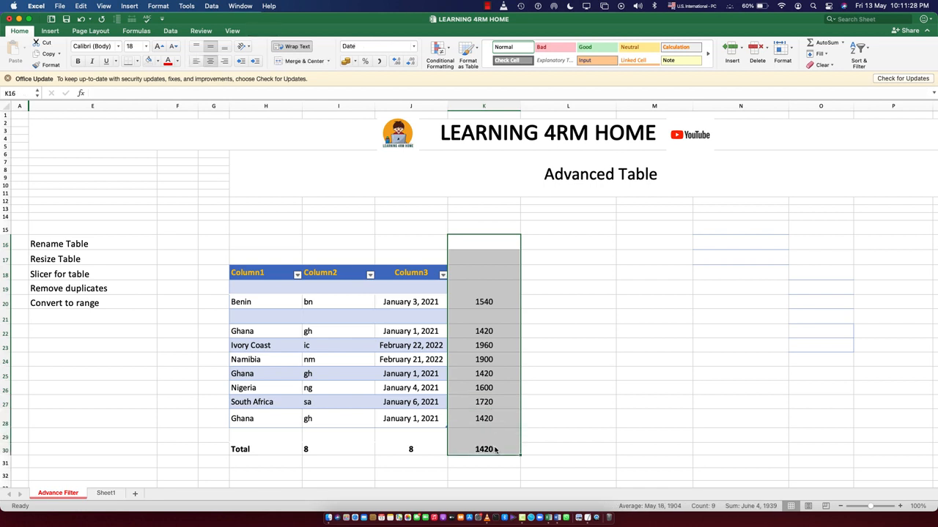
pyautogui.press('Delete')
pyautogui.moveTo(234, 447); pyautogui.dragTo(393, 440)
pyautogui.press('Delete')
pyautogui.click(479, 405)
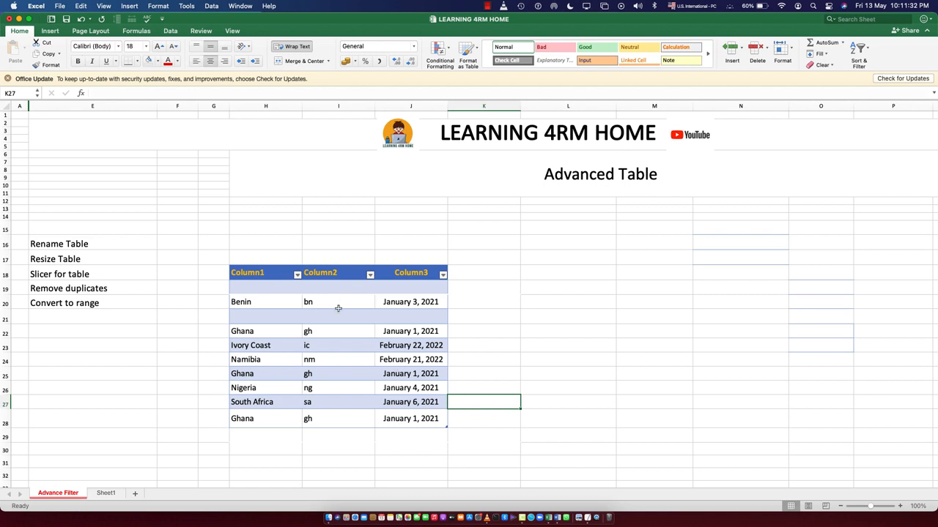
# Undo the cleared cells and the table resize
pyautogui.press('super+z')
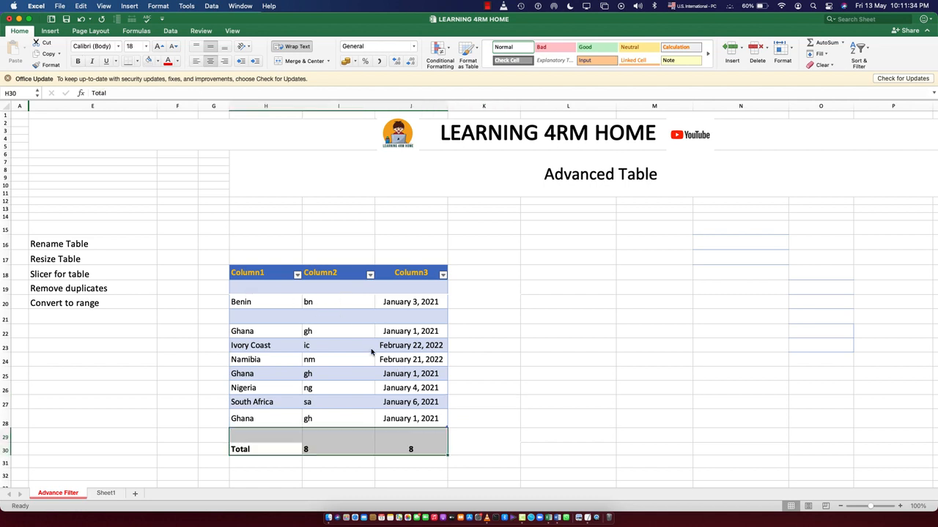
pyautogui.press('super+z')
pyautogui.press('super+z')
pyautogui.press('super+z')
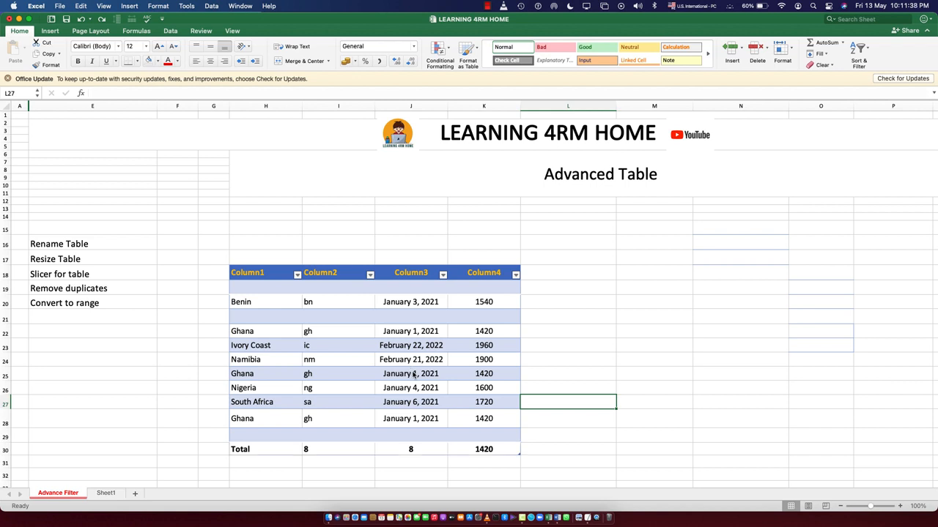
pyautogui.click(586, 333)
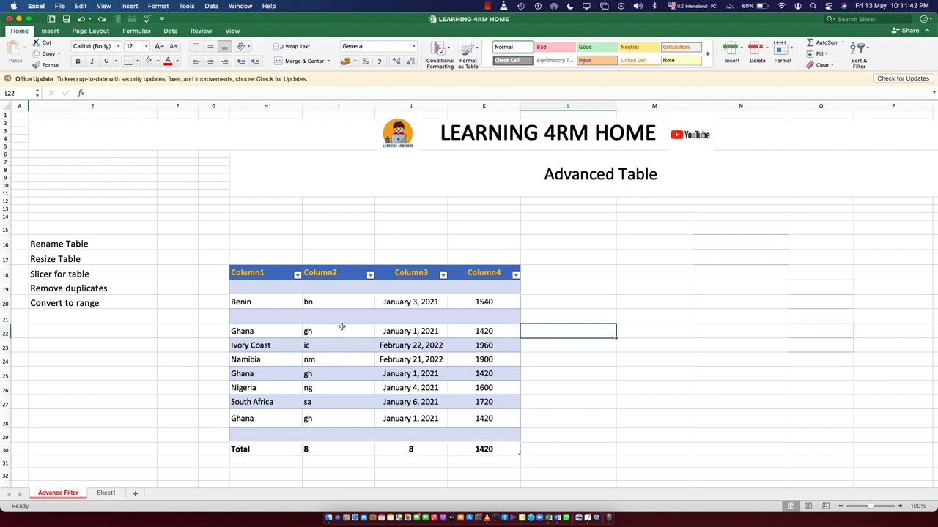
pyautogui.click(344, 362)
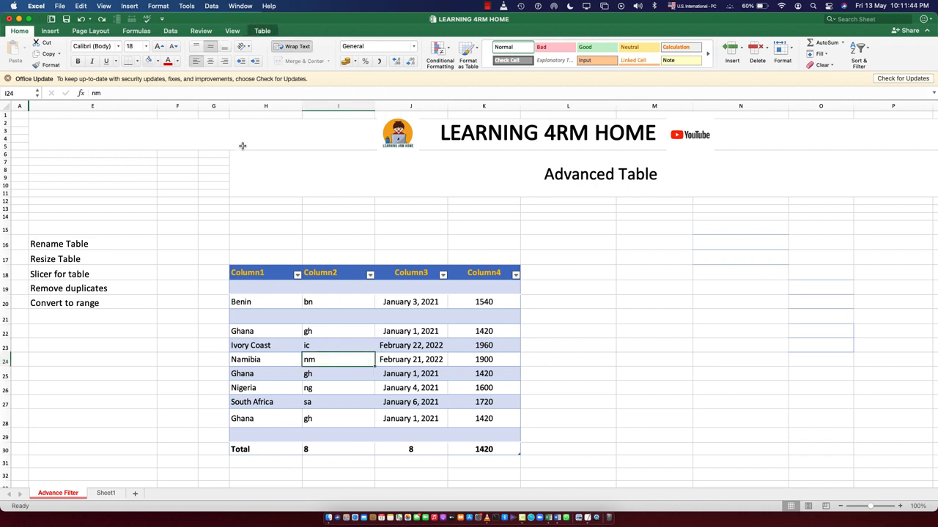
pyautogui.click(262, 30)
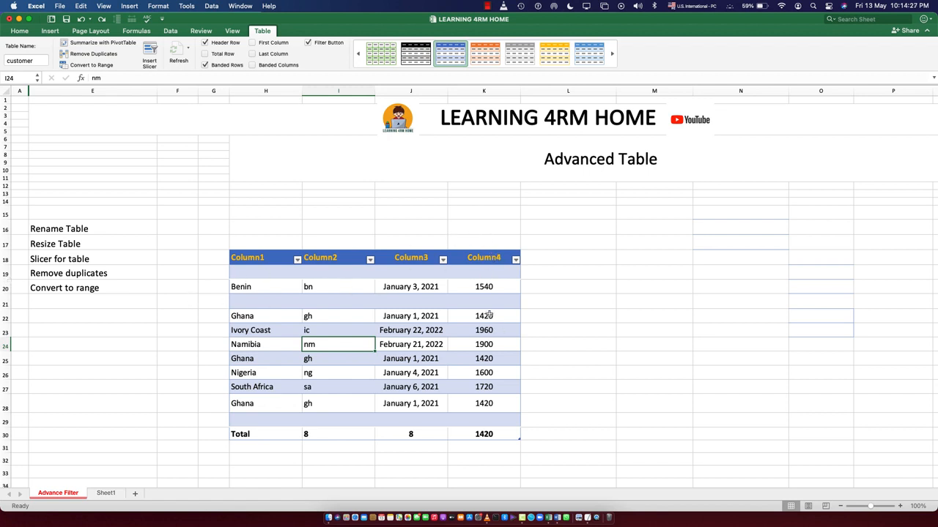
# Try deleting the entire Column4 column of the table, then undo the deletion
pyautogui.moveTo(492, 243); pyautogui.dragTo(484, 438)
pyautogui.rightClick(485, 369)
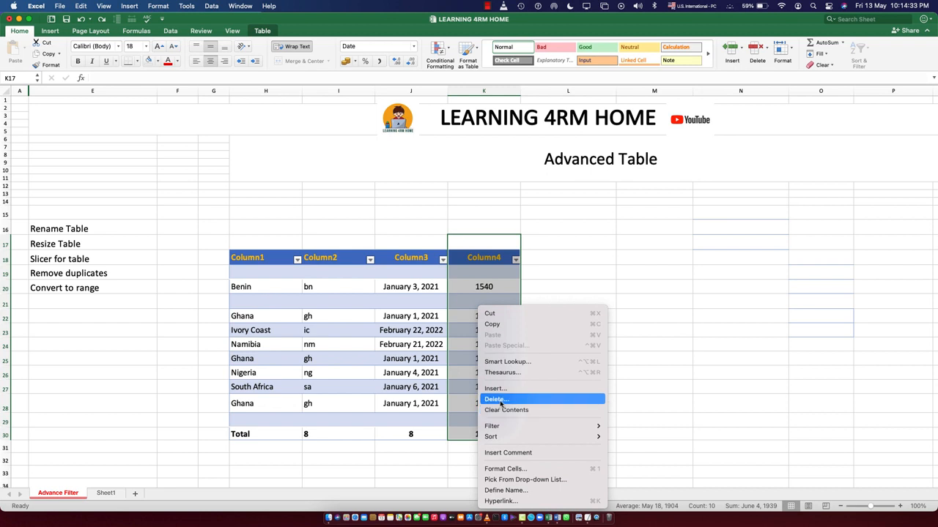
pyautogui.click(501, 400)
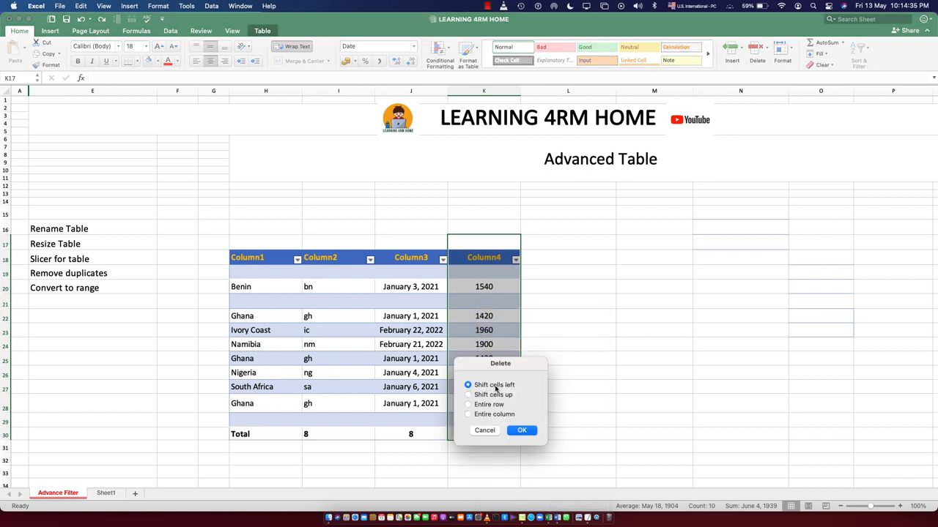
pyautogui.click(494, 415)
pyautogui.click(522, 430)
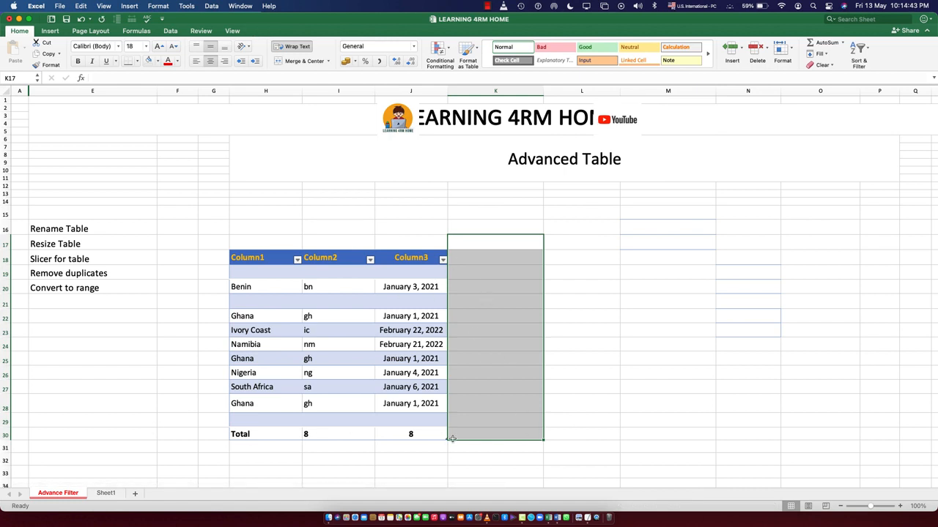
pyautogui.press('super+z')
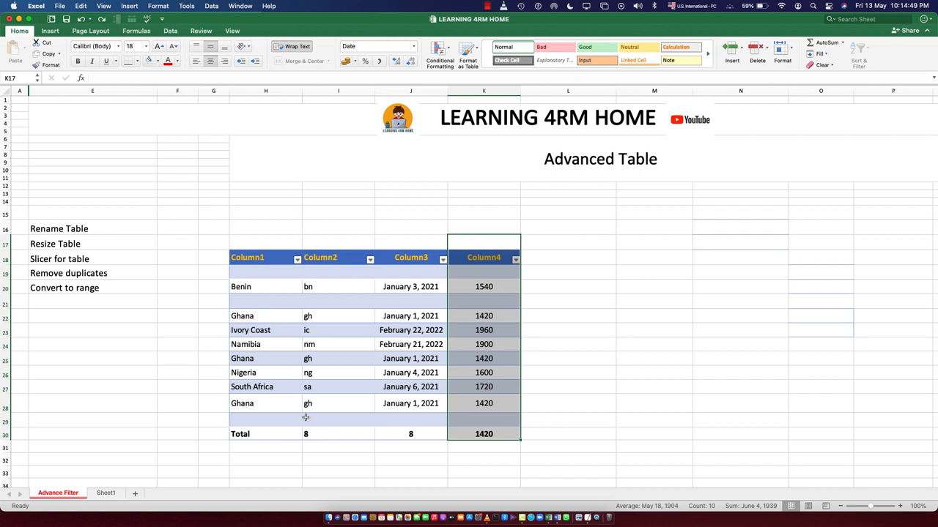
# Open the Column1 filter dropdown to examine its sort and filter options, then close it
pyautogui.click(49, 259)
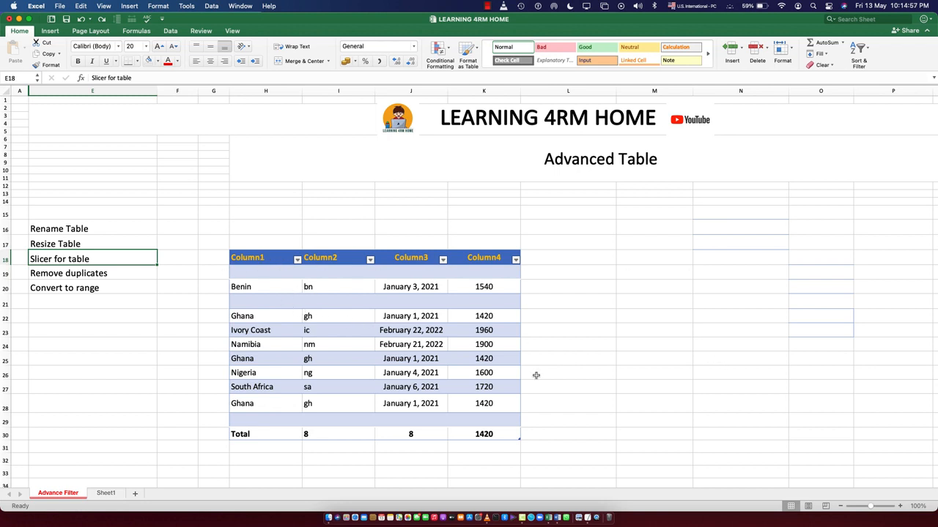
pyautogui.click(297, 260)
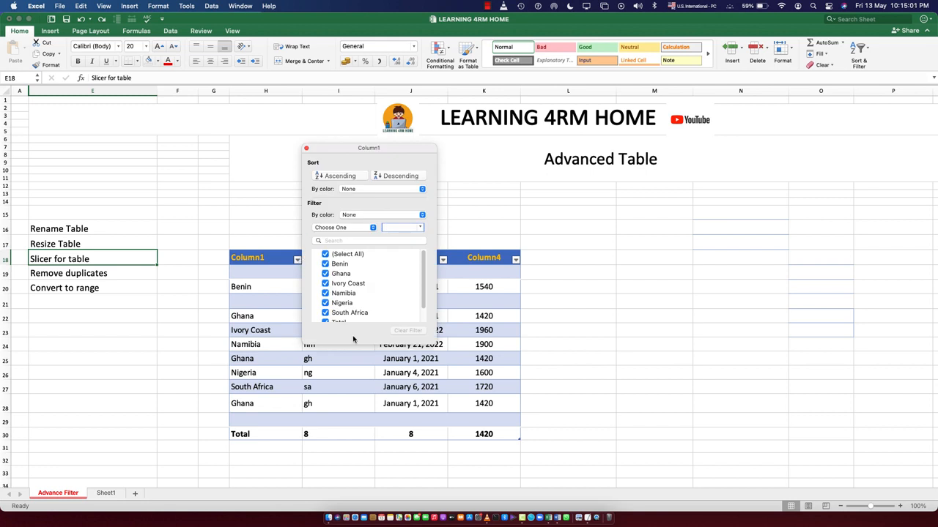
pyautogui.click(280, 329)
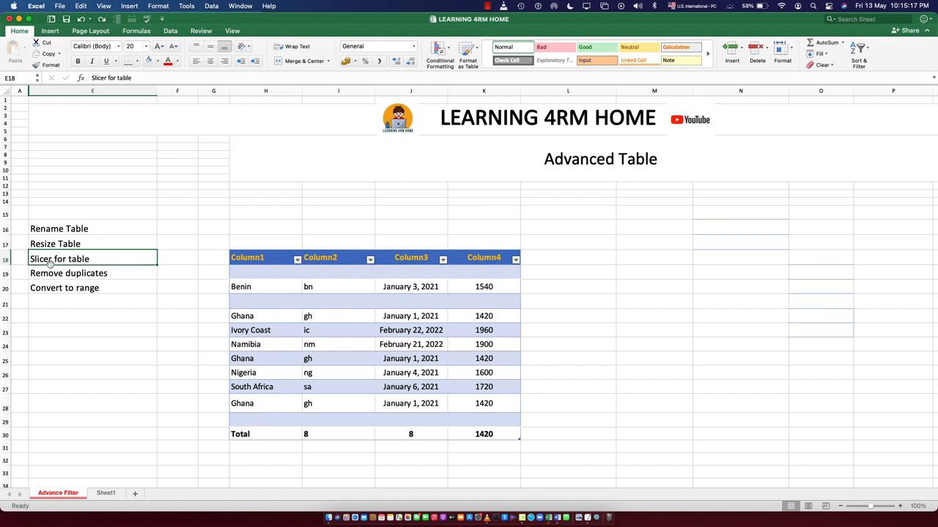
pyautogui.click(342, 318)
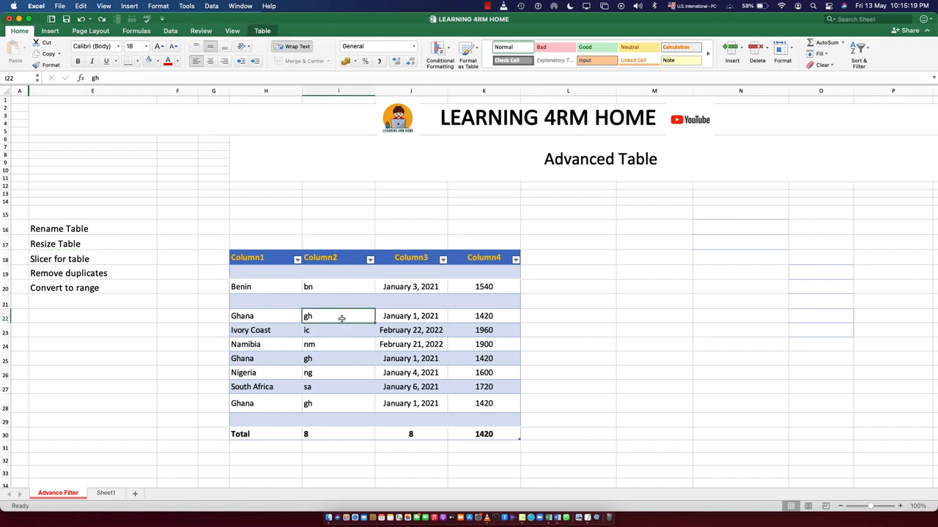
# Insert slicers for all four table columns, Column1 through Column4
pyautogui.click(262, 31)
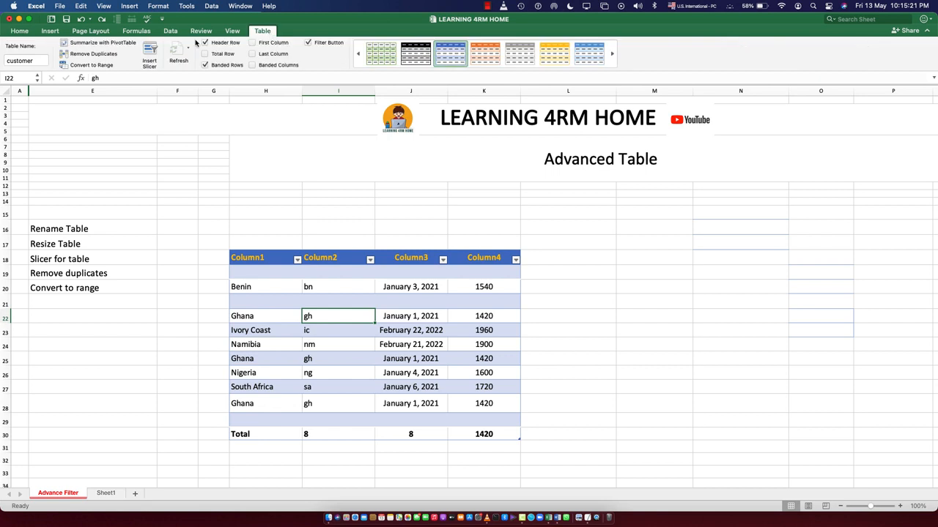
pyautogui.click(151, 51)
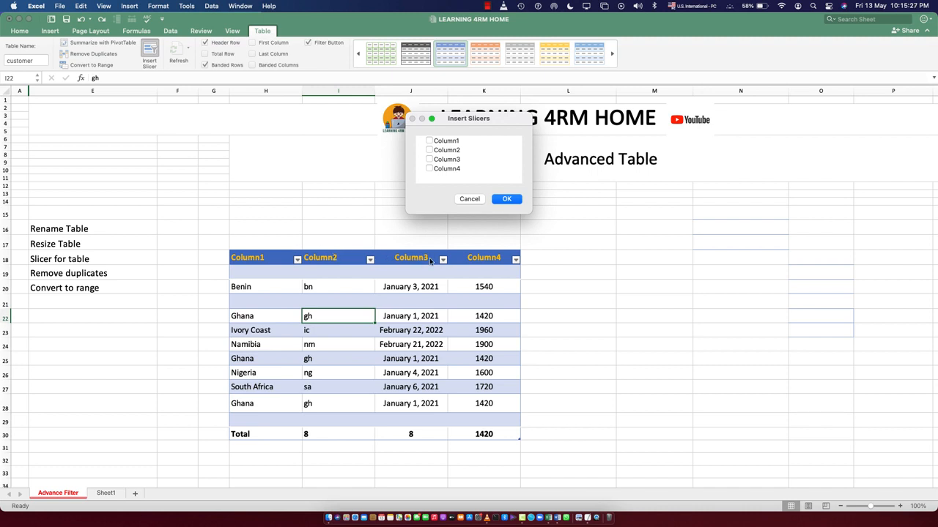
pyautogui.click(429, 150)
pyautogui.click(506, 200)
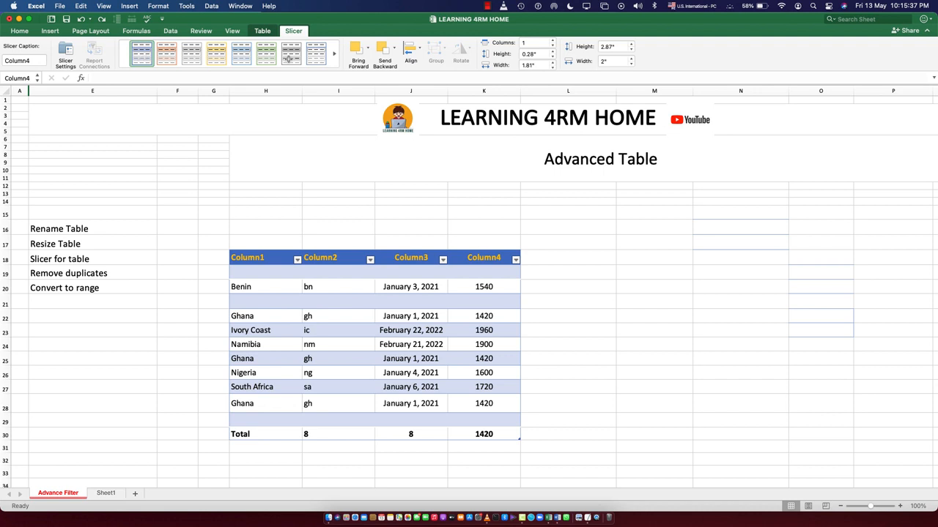
# Filter the table to the value 1600 using the Column4 slicer
pyautogui.click(146, 56)
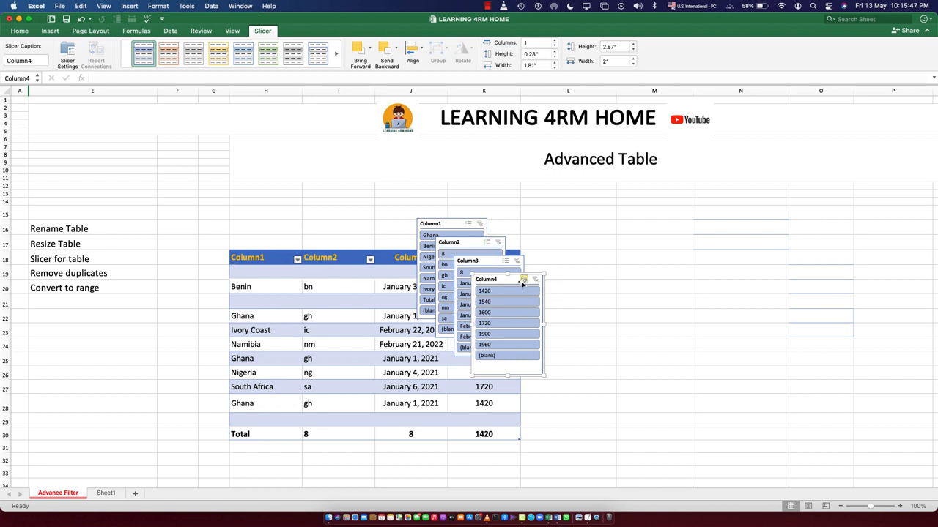
pyautogui.click(511, 312)
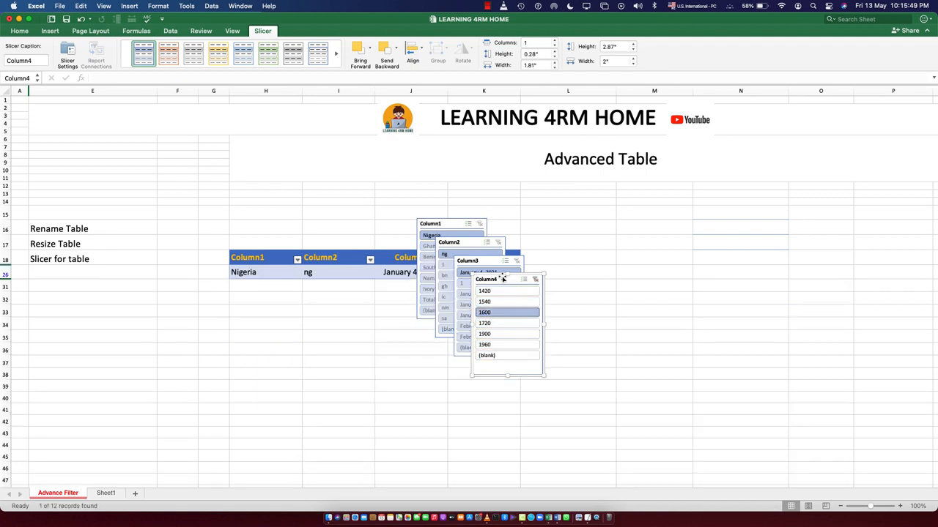
# Delete the Column4, Column3, Column2 and Column1 slicers one after another
pyautogui.press('Delete')
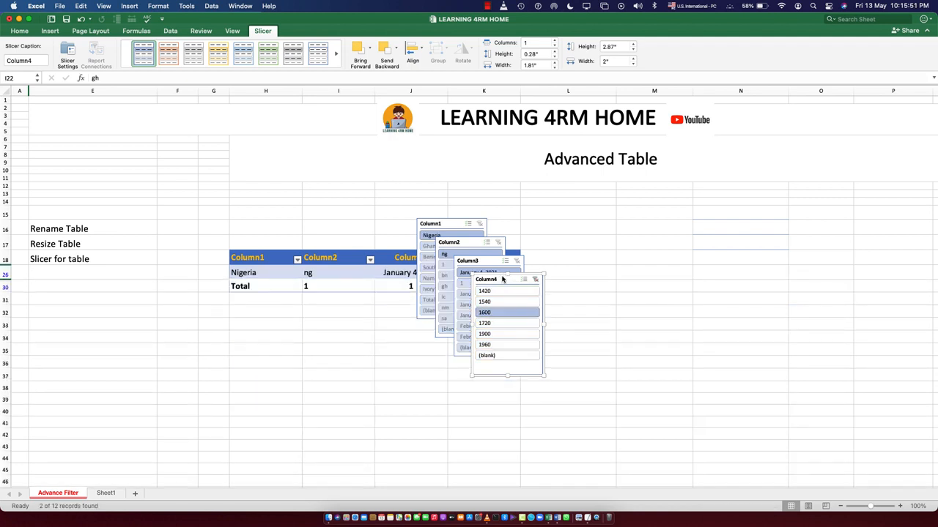
pyautogui.click(484, 262)
pyautogui.press('Delete')
pyautogui.click(469, 246)
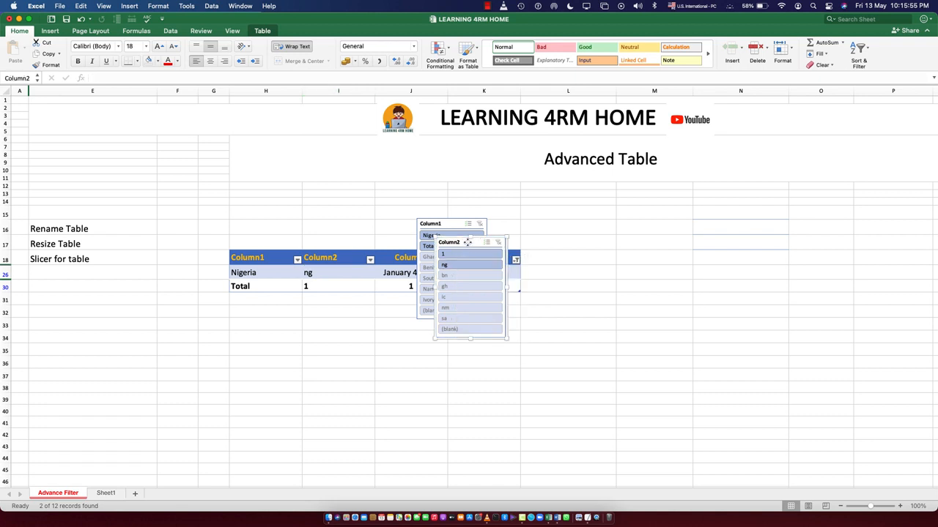
pyautogui.press('Delete')
pyautogui.click(450, 223)
pyautogui.press('Delete')
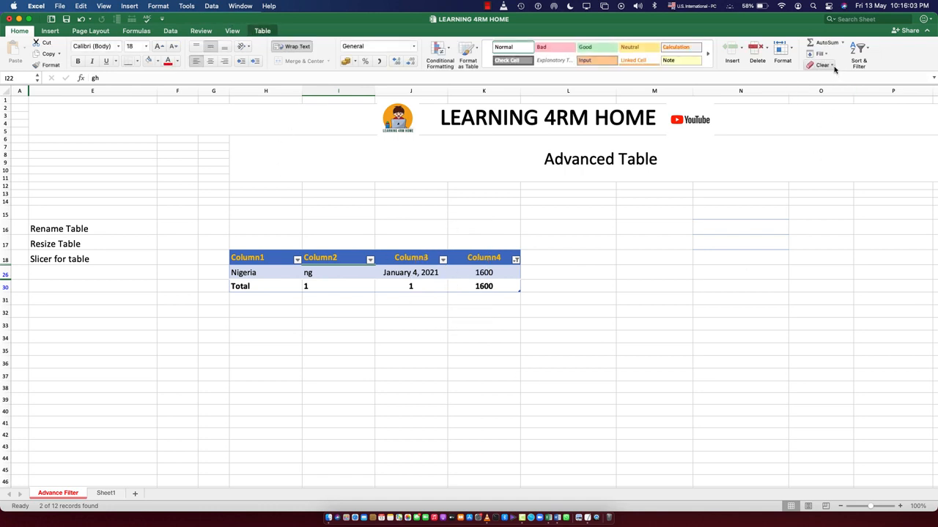
# Clear the remaining filter on Column4 so all table rows show again
pyautogui.click(516, 260)
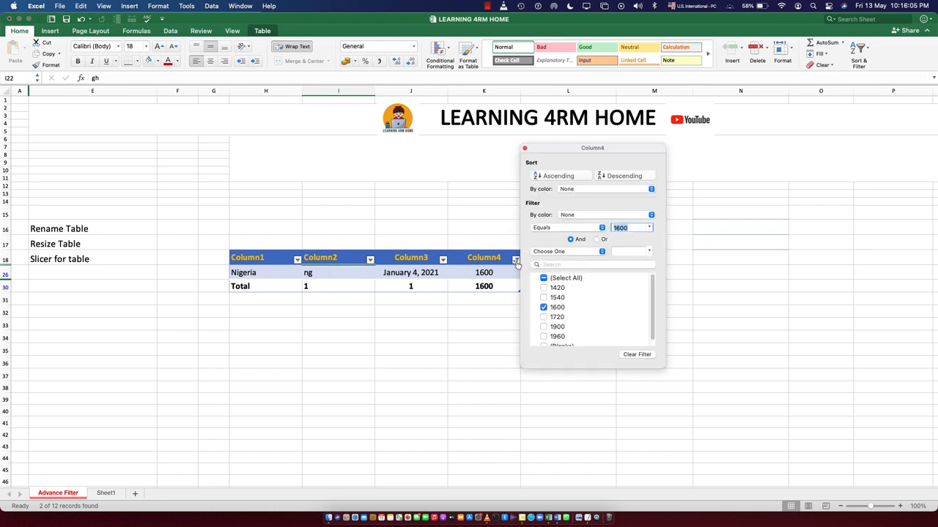
pyautogui.click(637, 353)
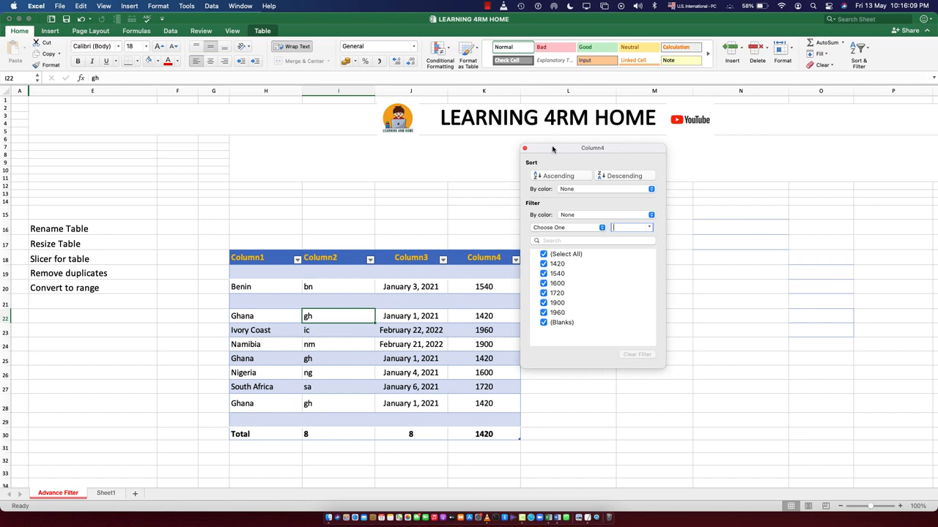
pyautogui.click(525, 150)
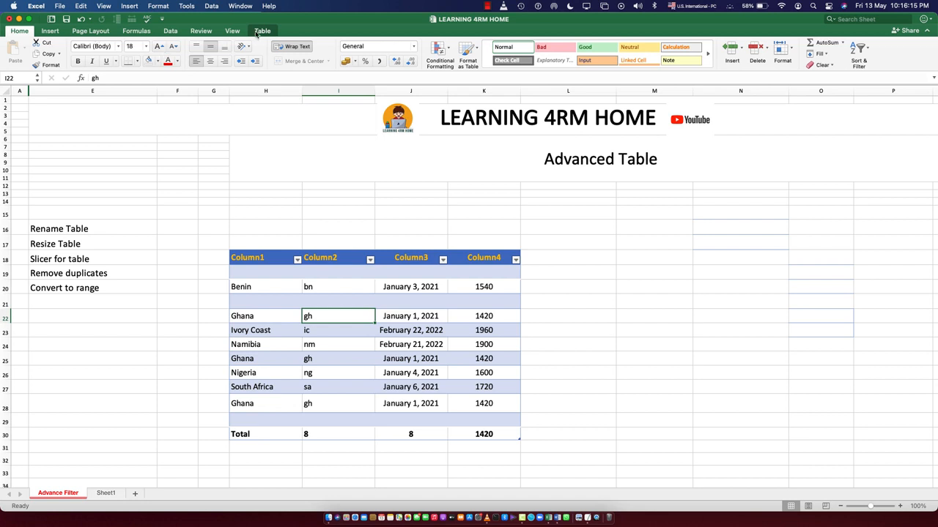
# Insert a slicer for Column1 of the table
pyautogui.click(342, 372)
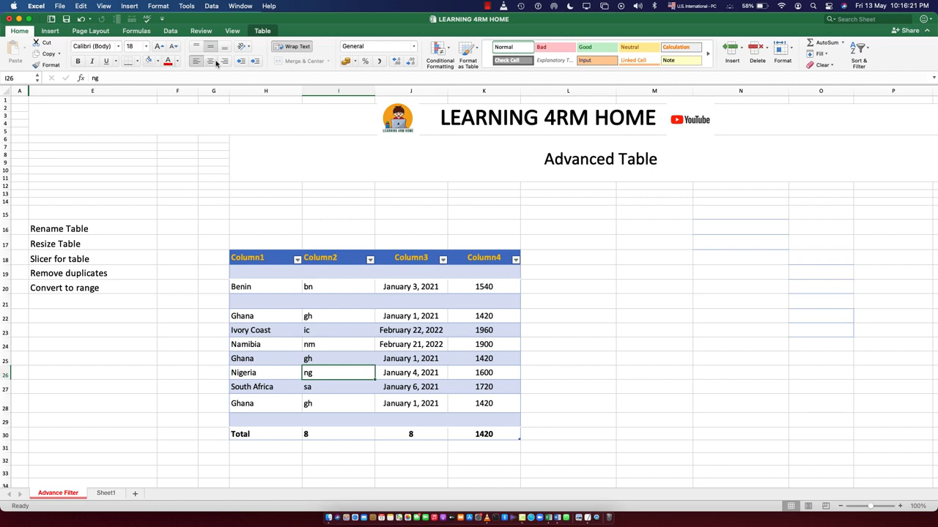
pyautogui.click(262, 31)
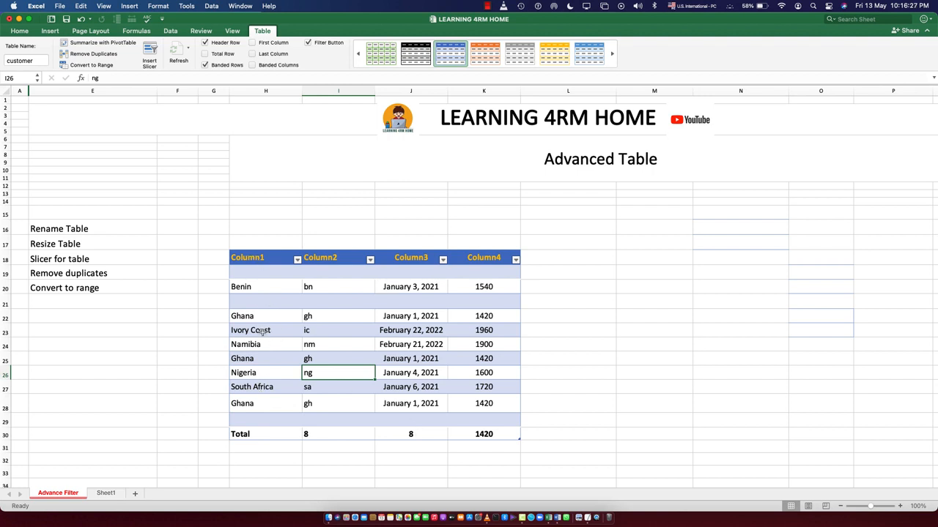
pyautogui.click(149, 55)
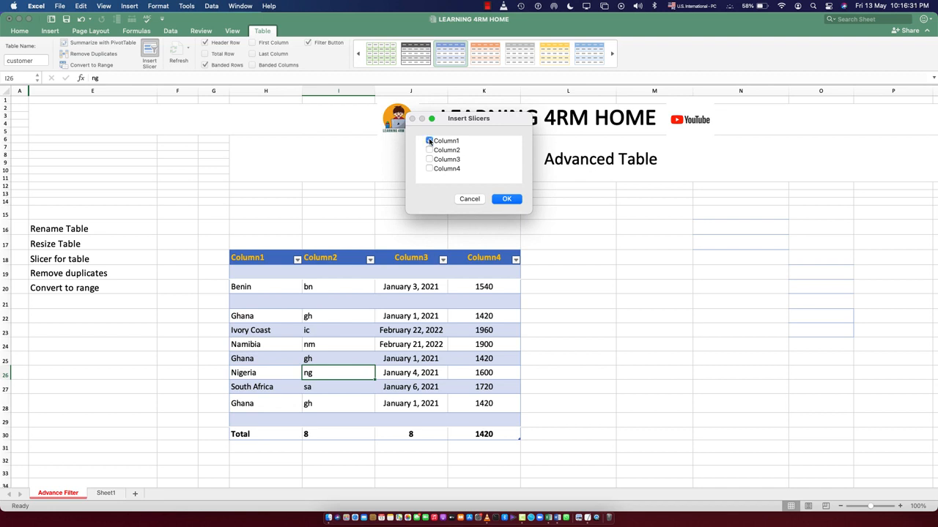
pyautogui.click(504, 199)
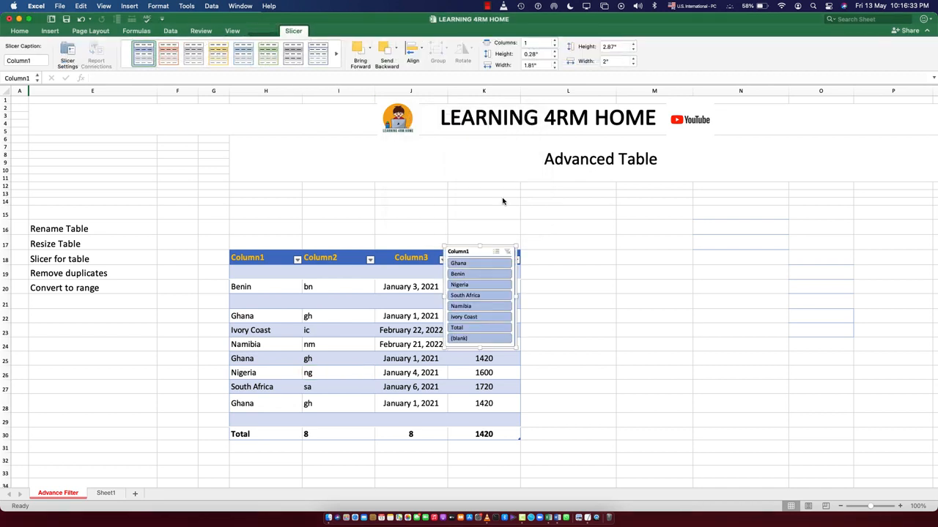
# Try several slicer styles on the Column1 slicer, ending with the green style
pyautogui.click(169, 55)
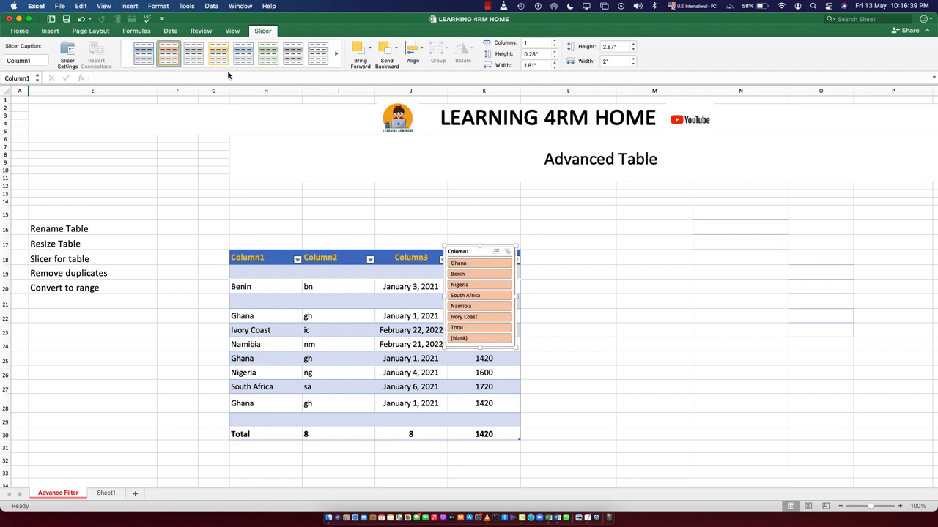
pyautogui.click(334, 59)
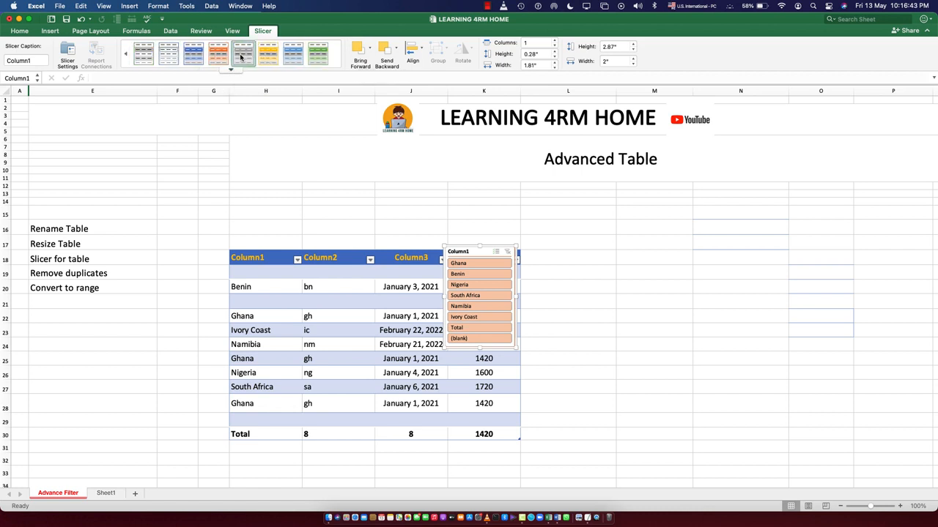
pyautogui.click(199, 55)
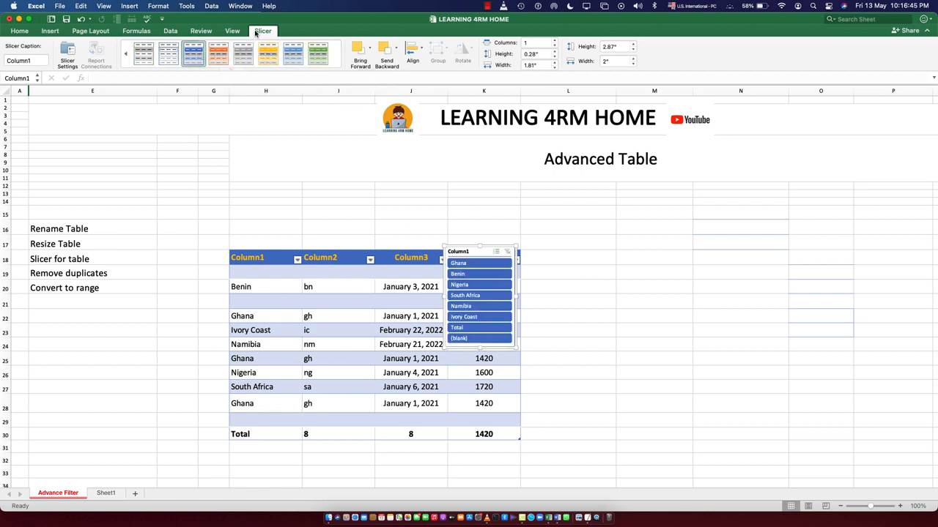
pyautogui.click(317, 53)
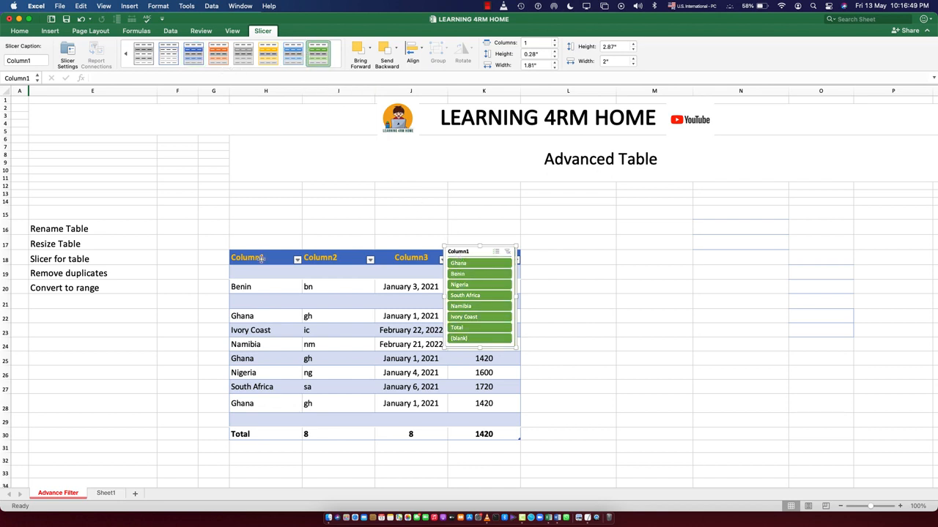
# Filter the table with the slicer by Ghana, Ivory Coast, Total and then Nigeria
pyautogui.click(473, 264)
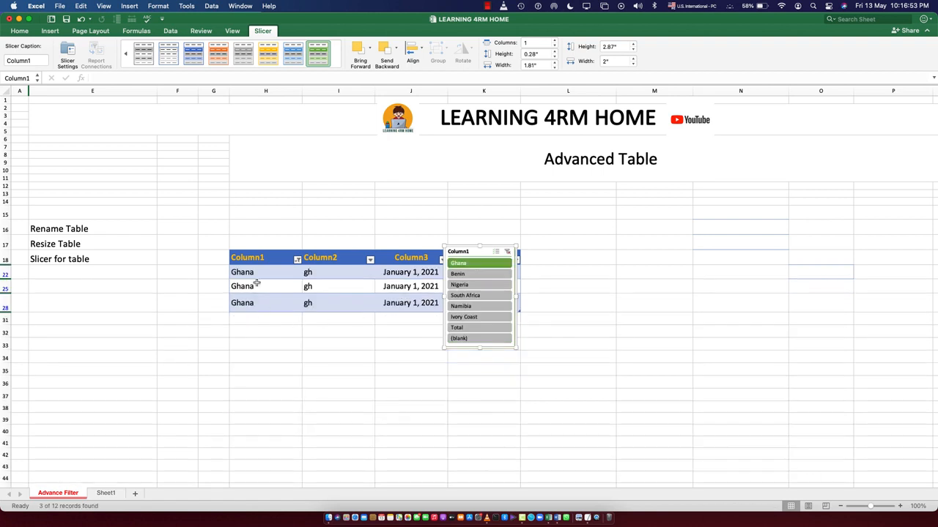
pyautogui.click(479, 273)
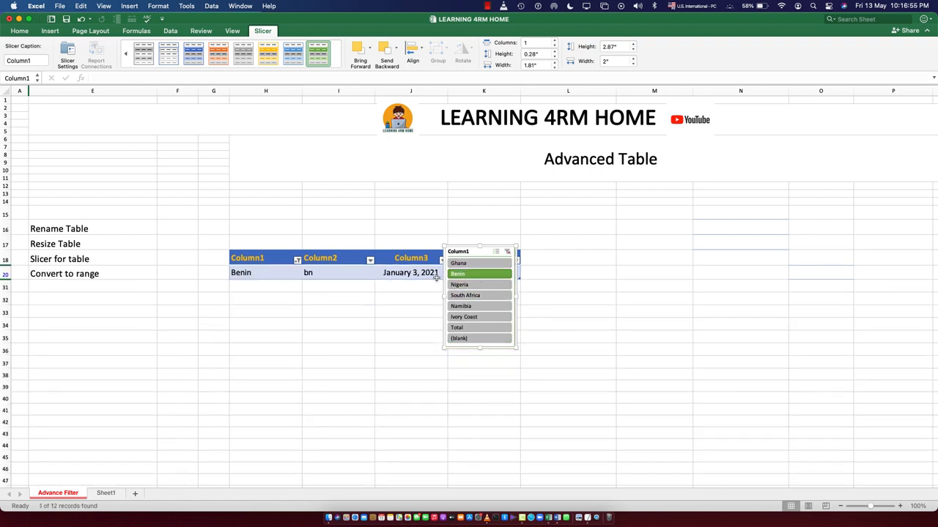
pyautogui.click(476, 327)
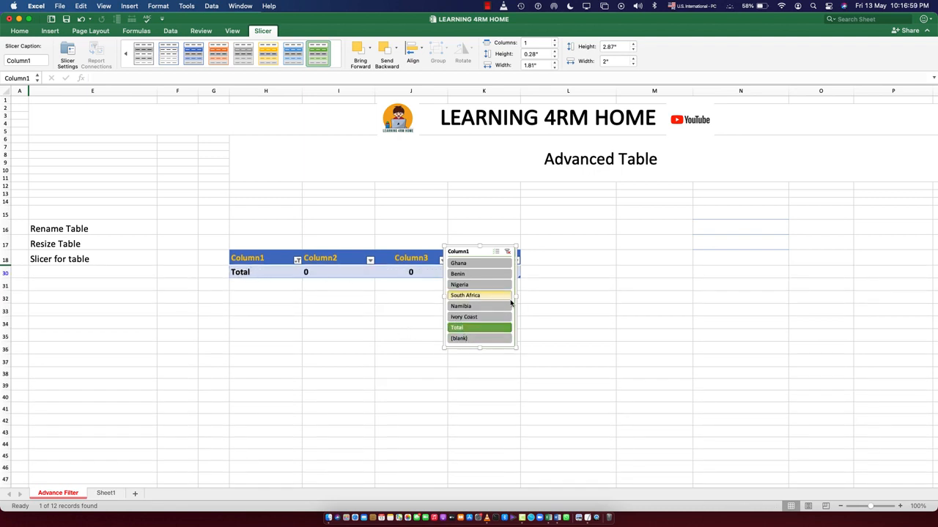
pyautogui.click(472, 285)
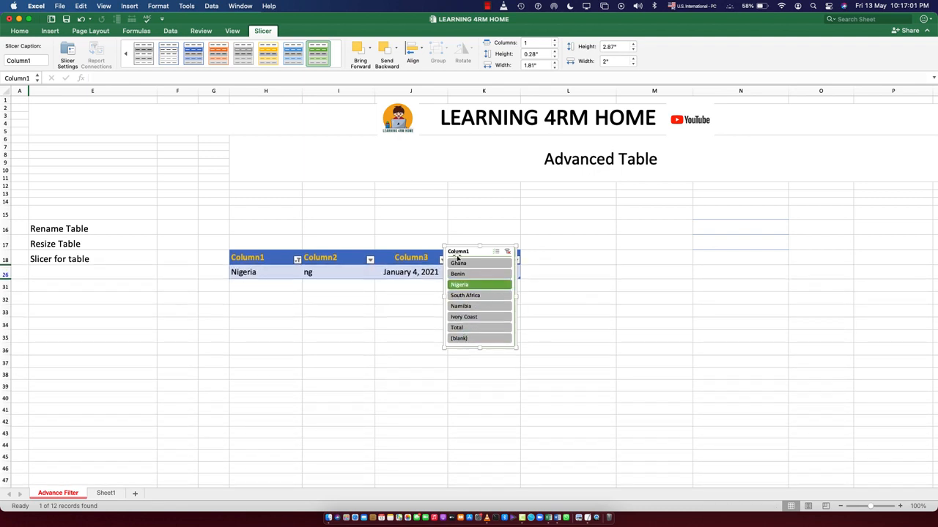
# Move the slicer below the table and enlarge it to about 2.63 by 2.68 inches
pyautogui.moveTo(458, 252); pyautogui.dragTo(334, 319)
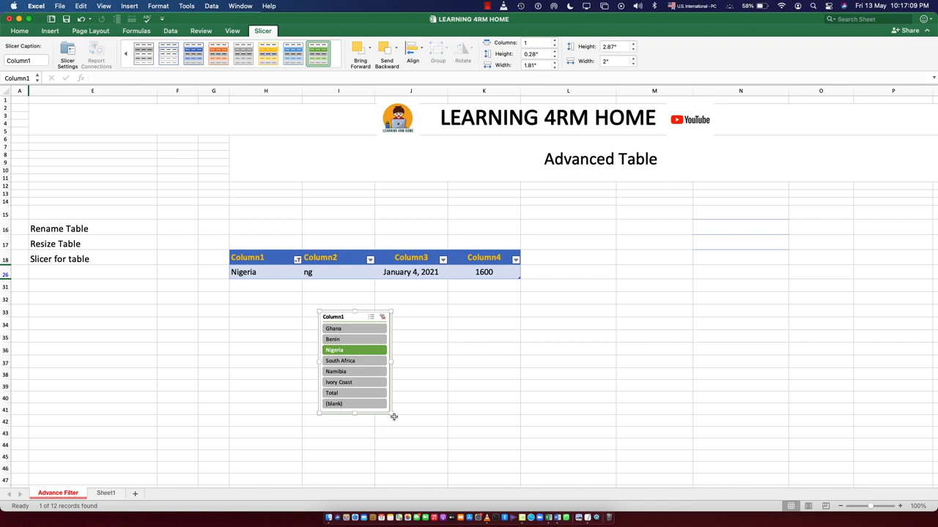
pyautogui.moveTo(392, 414); pyautogui.dragTo(414, 408)
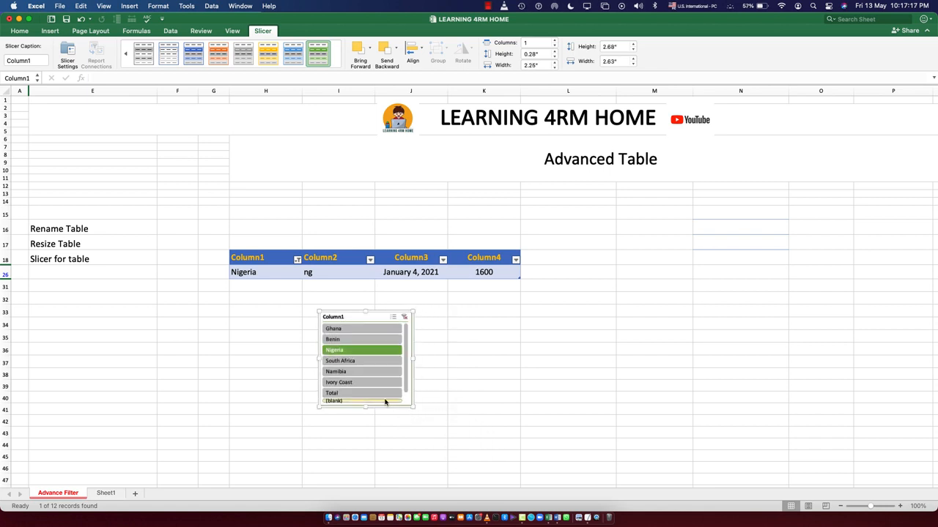
# Clear the slicer's filter and delete the slicer
pyautogui.click(405, 318)
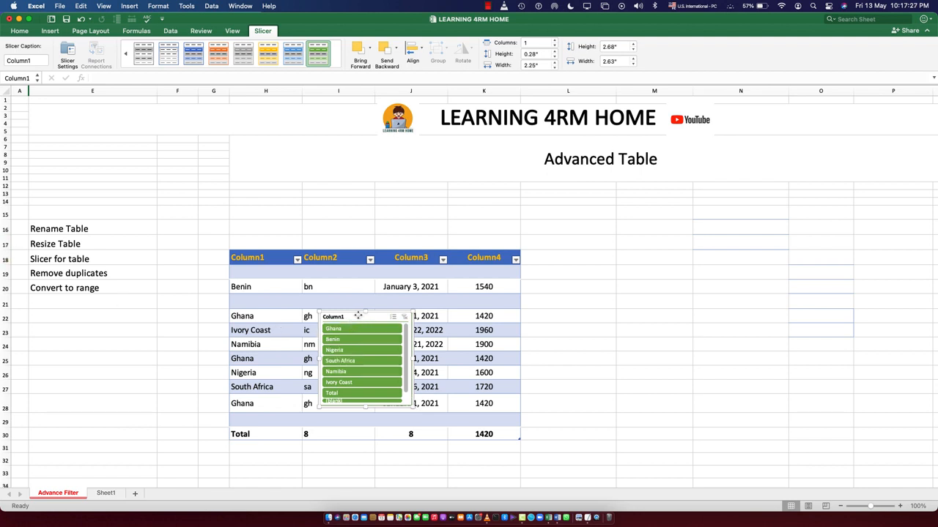
pyautogui.press('Delete')
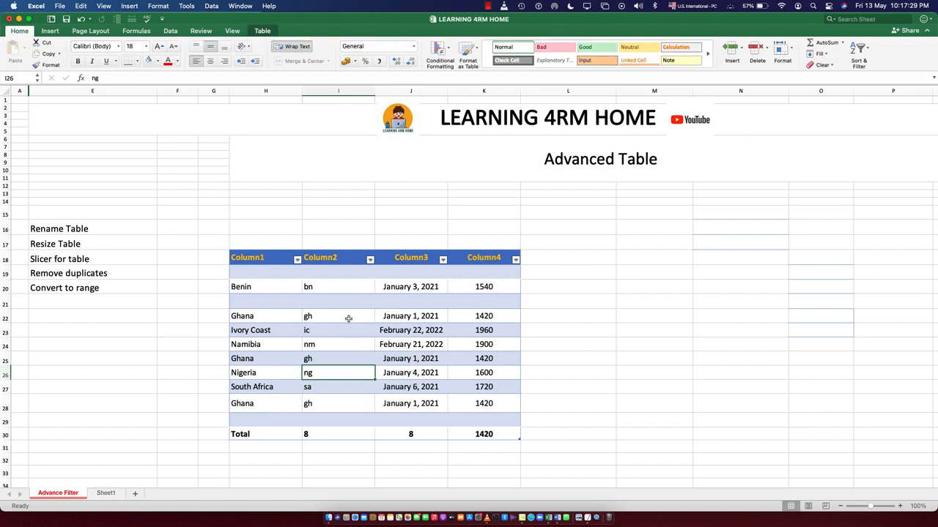
# Examine the table's blank rows and the repeated Ghana rows that count as duplicates
pyautogui.click(37, 273)
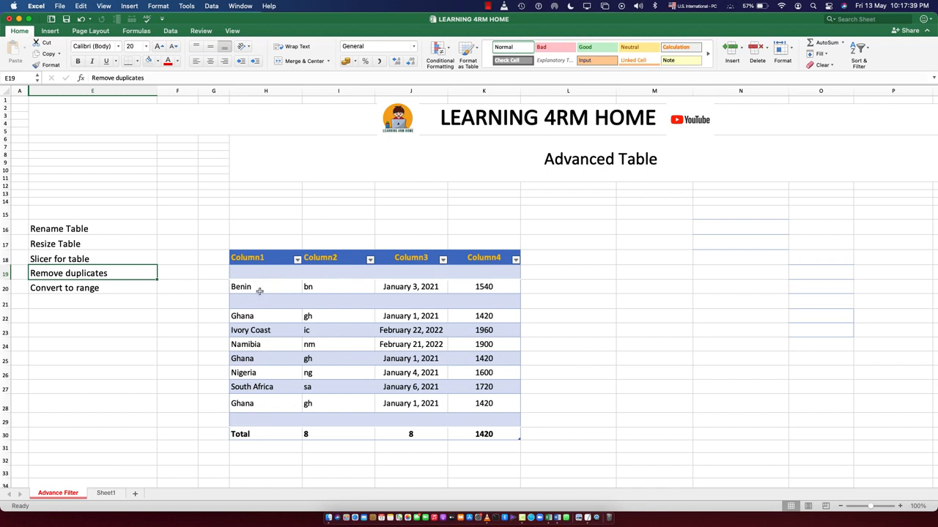
pyautogui.moveTo(248, 274); pyautogui.dragTo(484, 272)
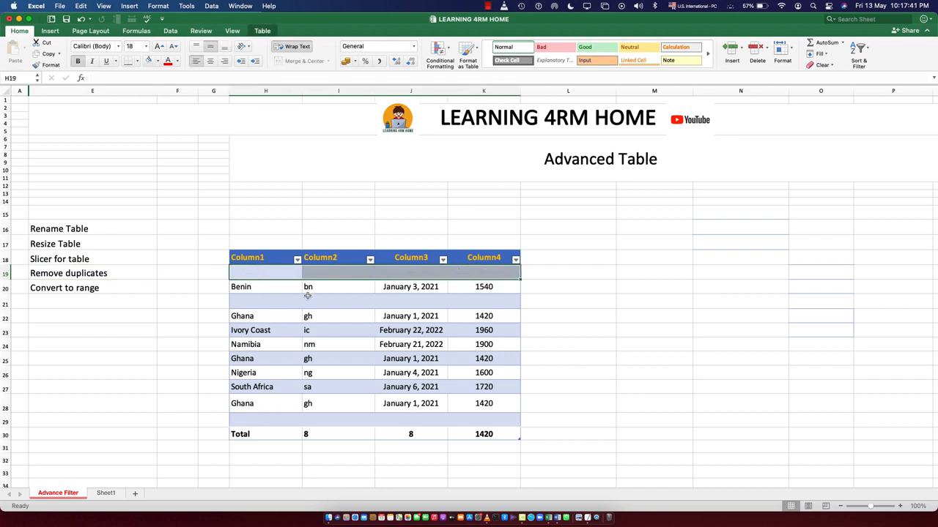
pyautogui.moveTo(267, 303); pyautogui.dragTo(484, 295)
pyautogui.moveTo(277, 271); pyautogui.dragTo(472, 270)
pyautogui.moveTo(268, 302); pyautogui.dragTo(493, 297)
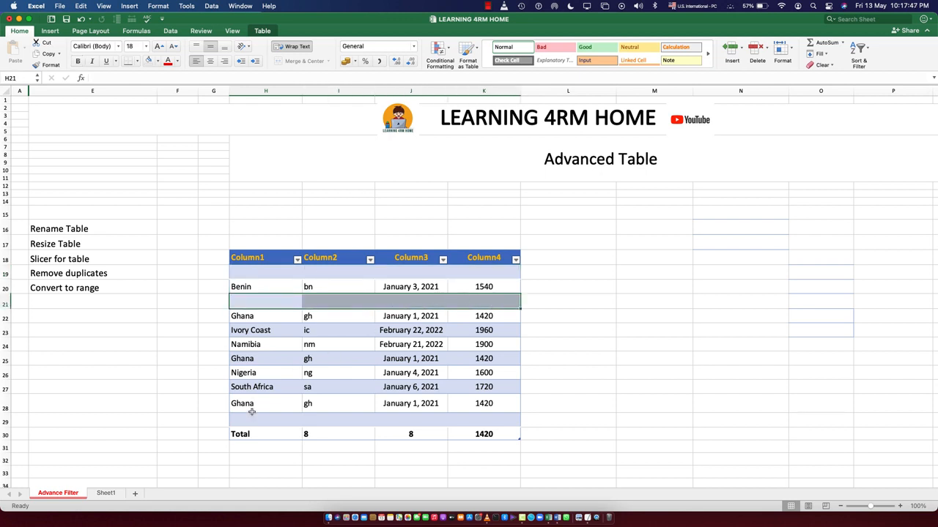
pyautogui.moveTo(249, 419); pyautogui.dragTo(493, 421)
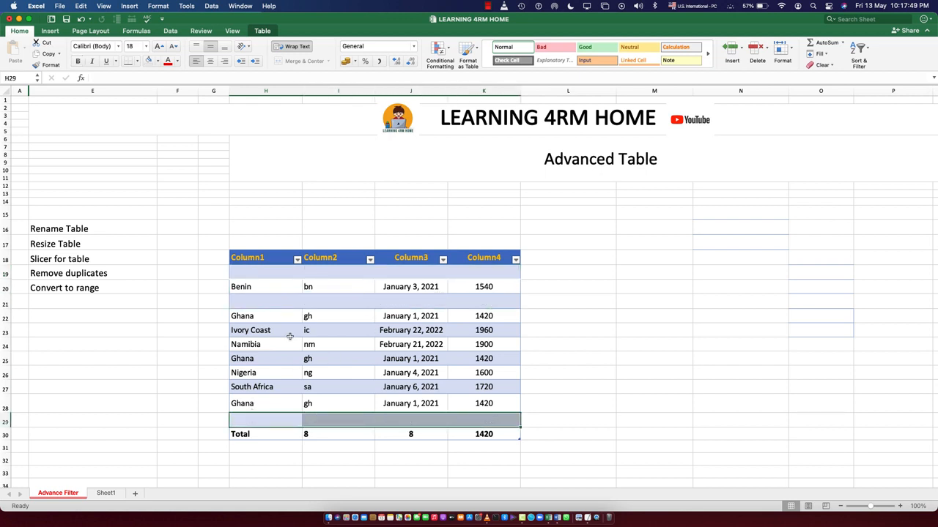
pyautogui.moveTo(239, 318); pyautogui.dragTo(459, 322)
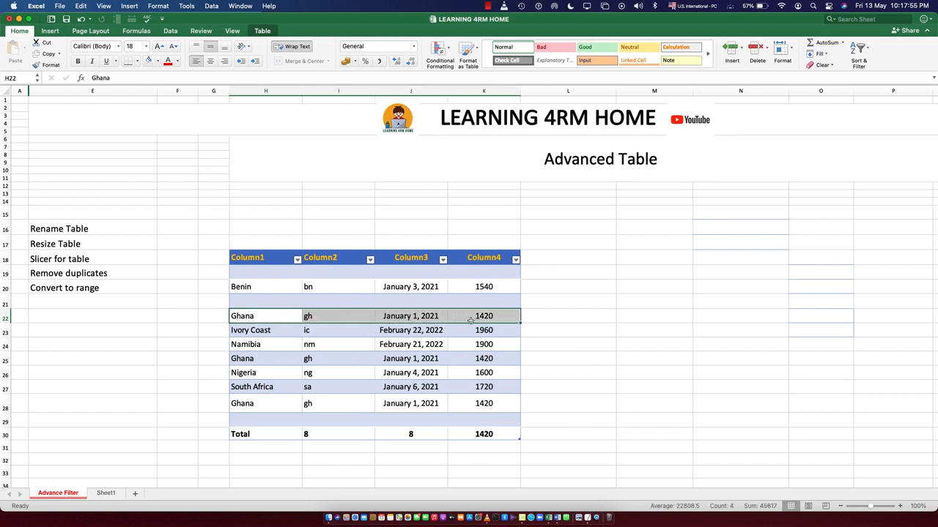
pyautogui.click(237, 358)
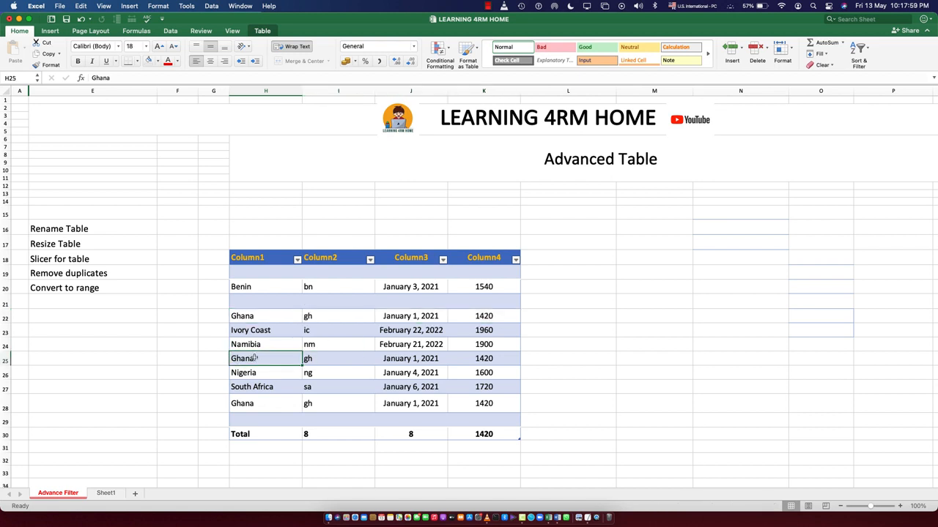
pyautogui.click(410, 358)
pyautogui.click(476, 359)
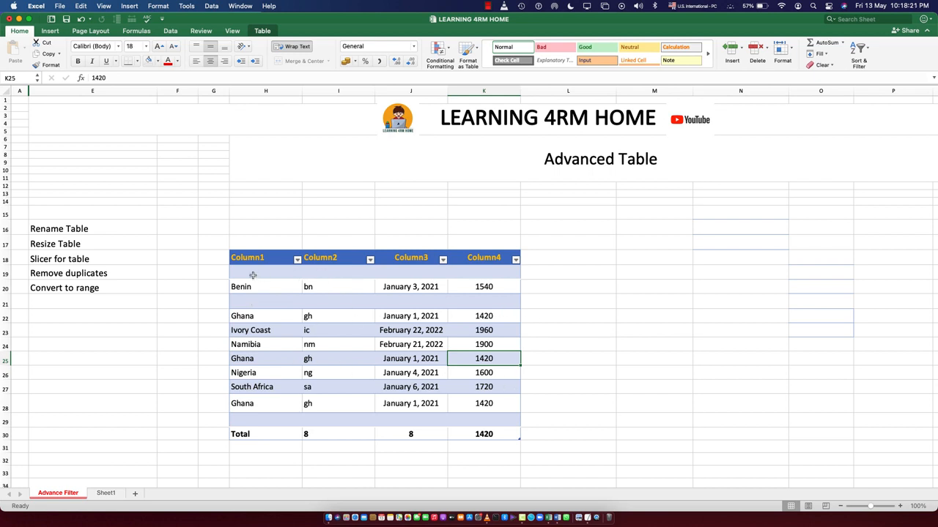
pyautogui.moveTo(239, 274); pyautogui.dragTo(494, 274)
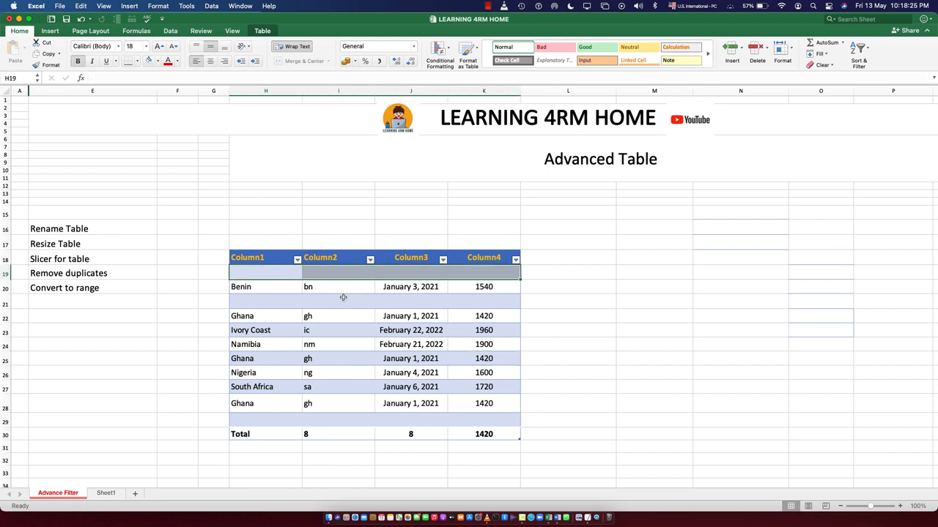
pyautogui.moveTo(244, 317); pyautogui.dragTo(467, 317)
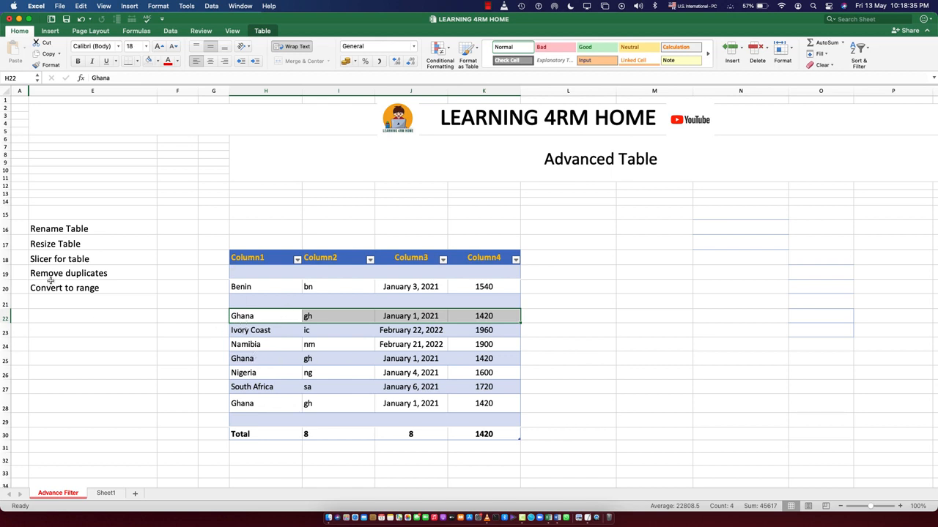
pyautogui.click(348, 357)
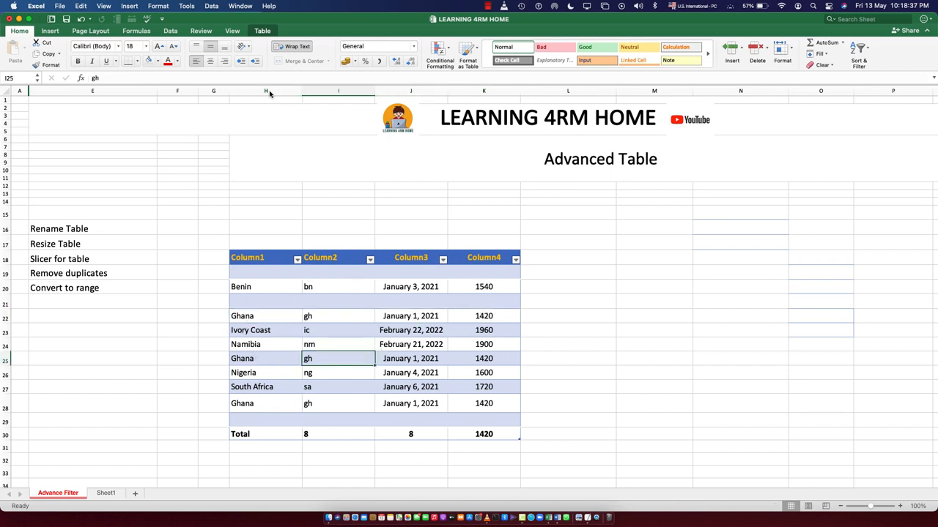
# Remove duplicate rows from the table using all four columns, dismissing the alerts that follow
pyautogui.click(262, 31)
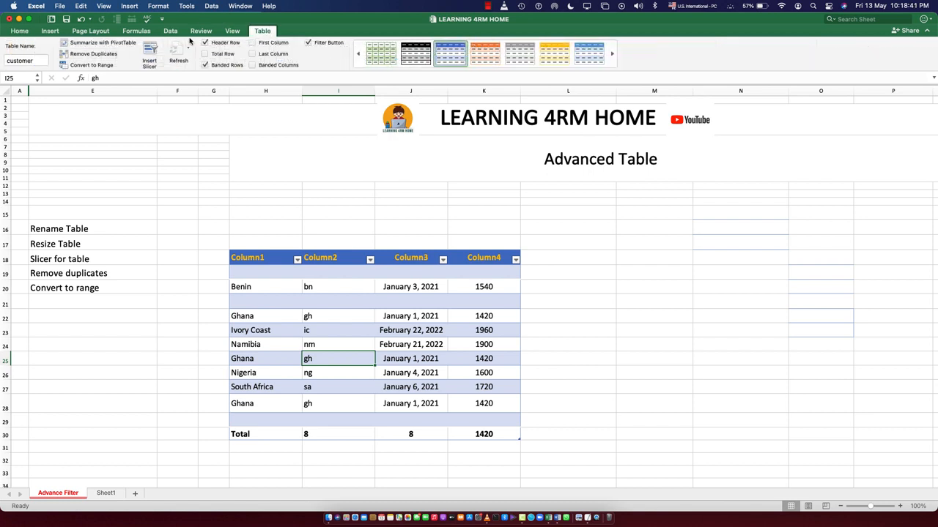
pyautogui.click(92, 55)
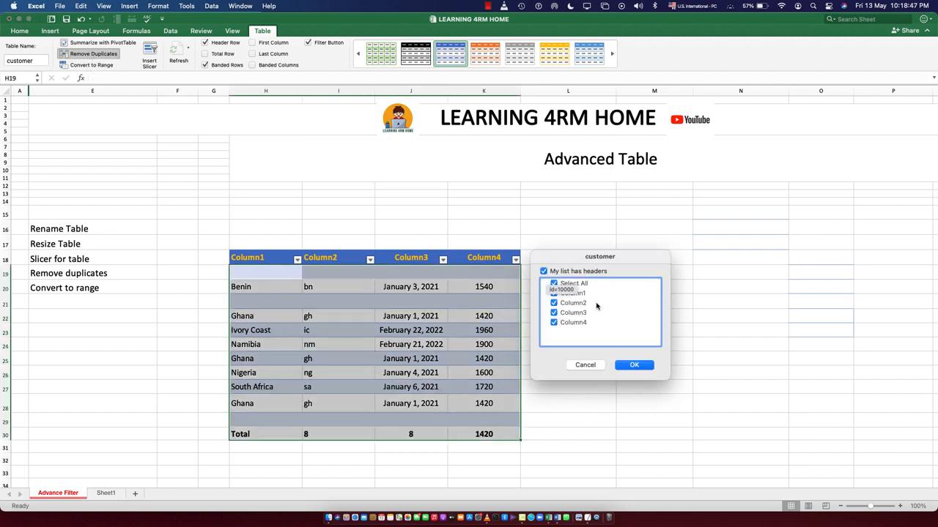
pyautogui.click(633, 365)
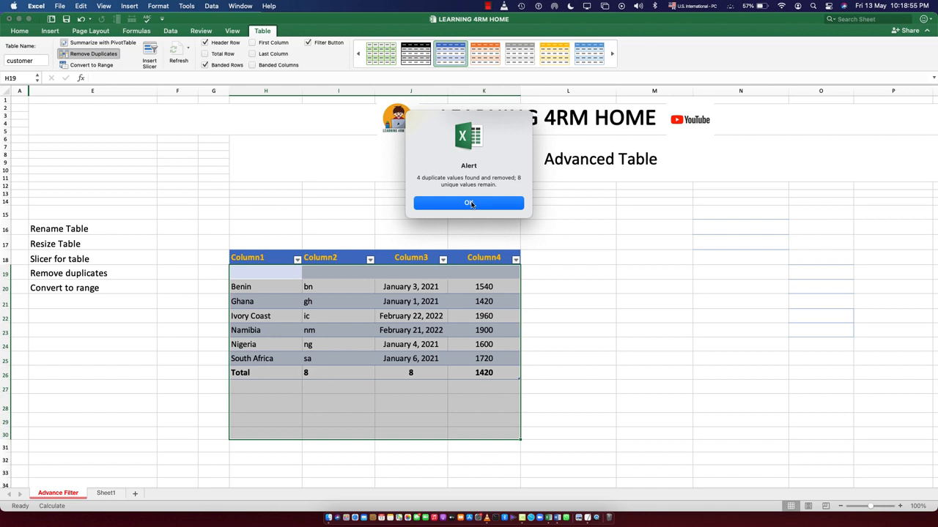
pyautogui.click(470, 204)
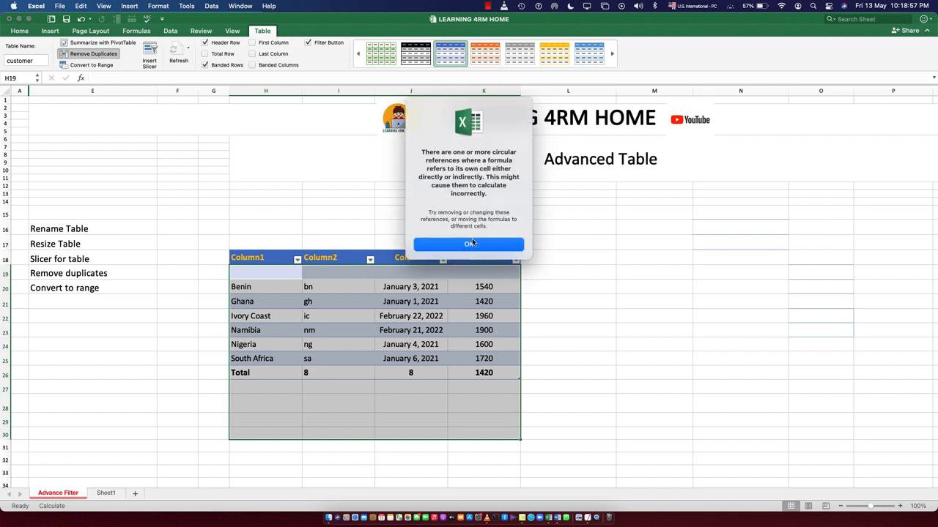
pyautogui.click(469, 245)
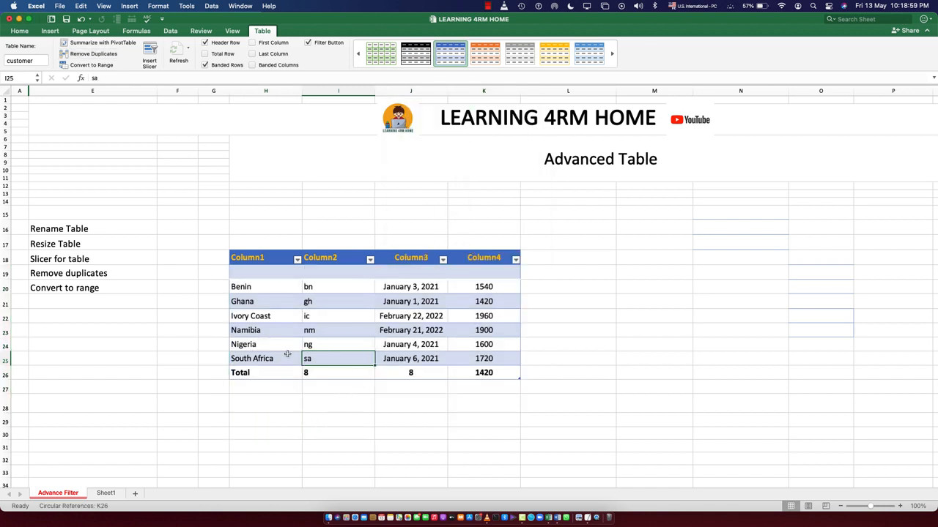
# Undo the last change to the table
pyautogui.moveTo(244, 273); pyautogui.dragTo(477, 273)
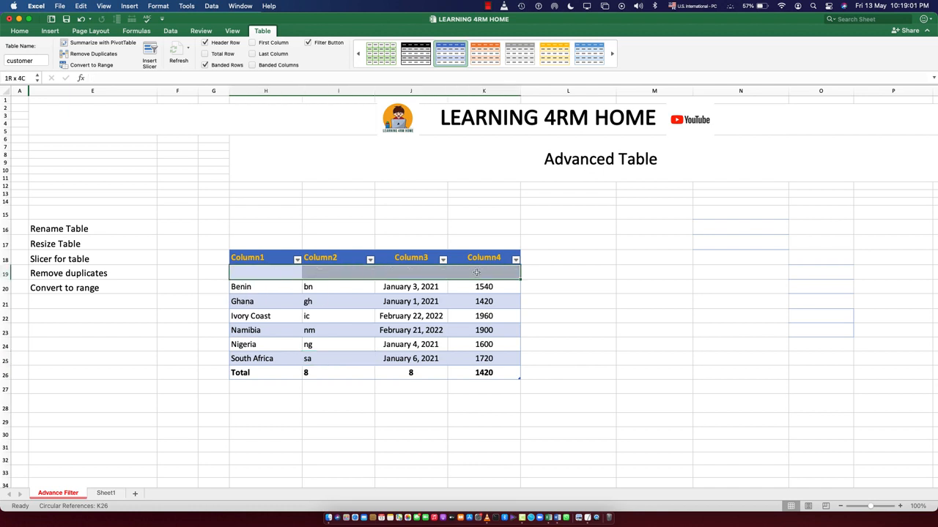
pyautogui.click(233, 301)
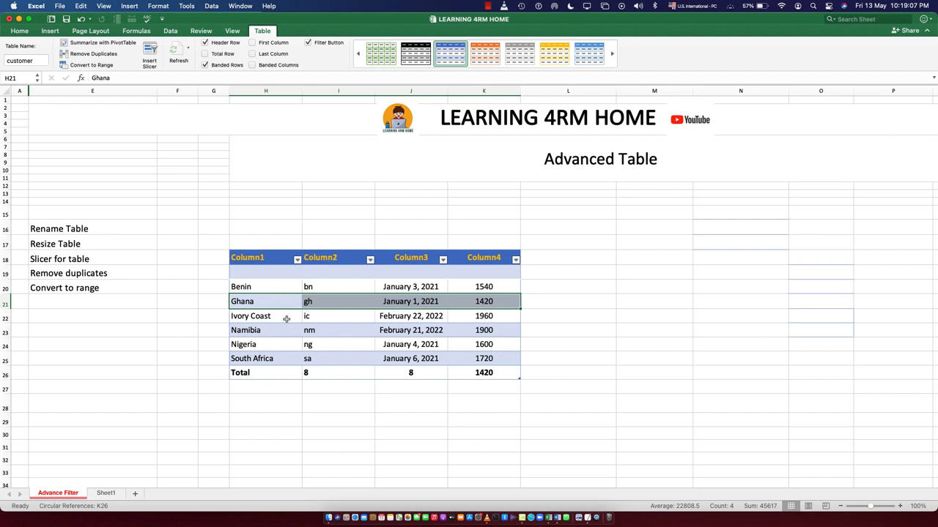
pyautogui.press('super+z')
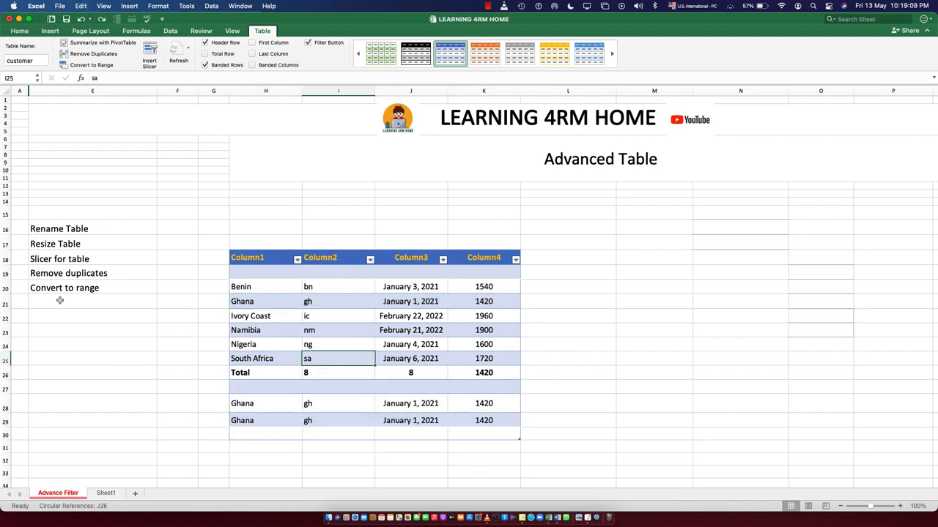
# Convert the customer table to a normal range
pyautogui.click(58, 287)
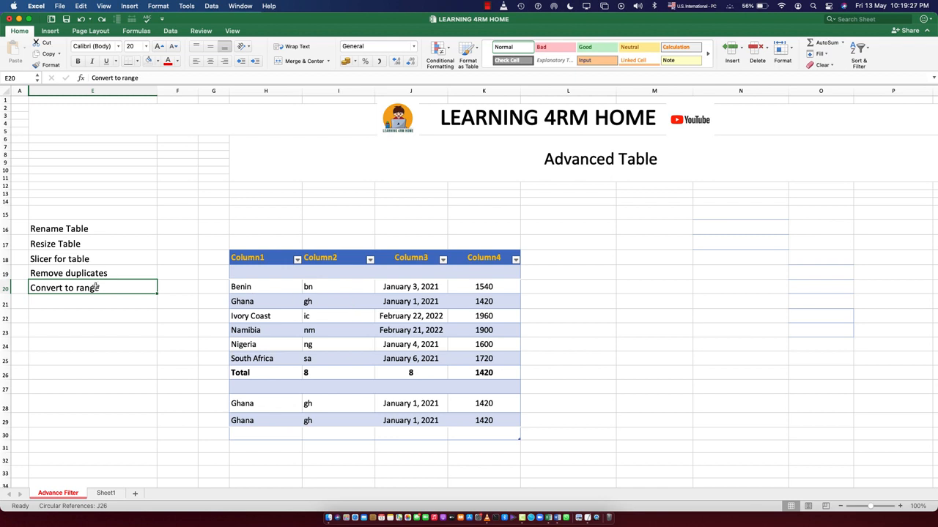
pyautogui.click(343, 310)
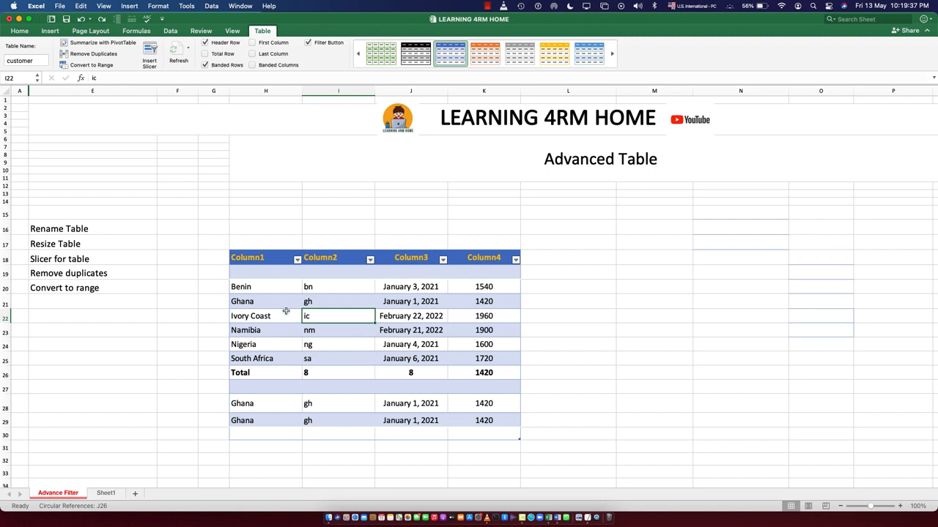
pyautogui.click(318, 333)
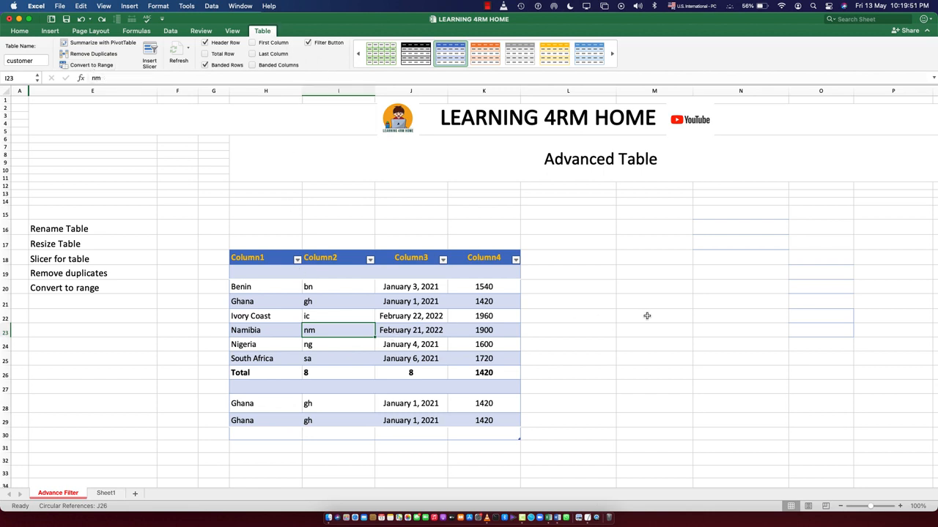
pyautogui.click(600, 316)
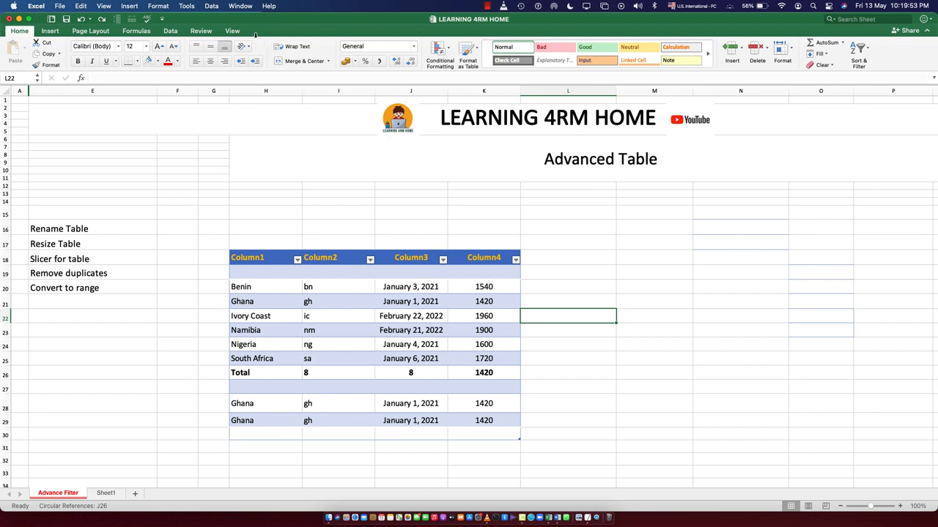
pyautogui.click(334, 357)
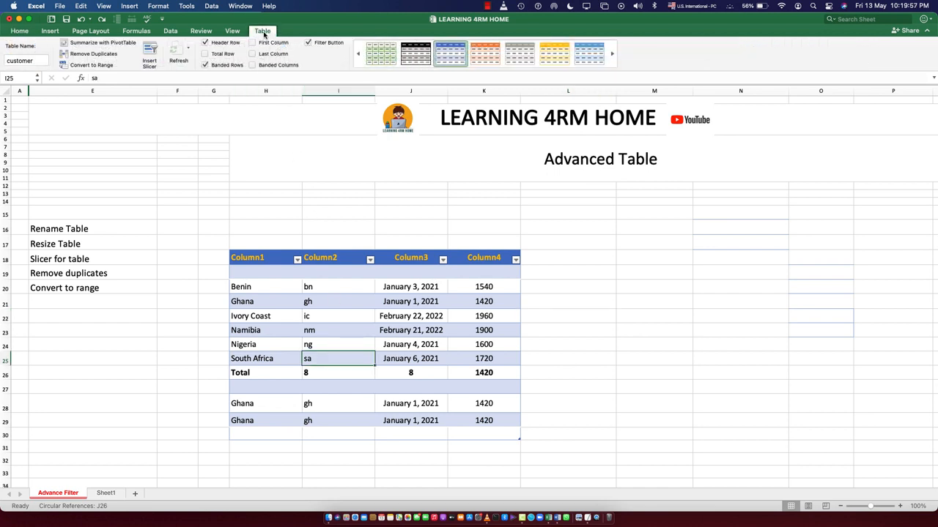
pyautogui.click(82, 65)
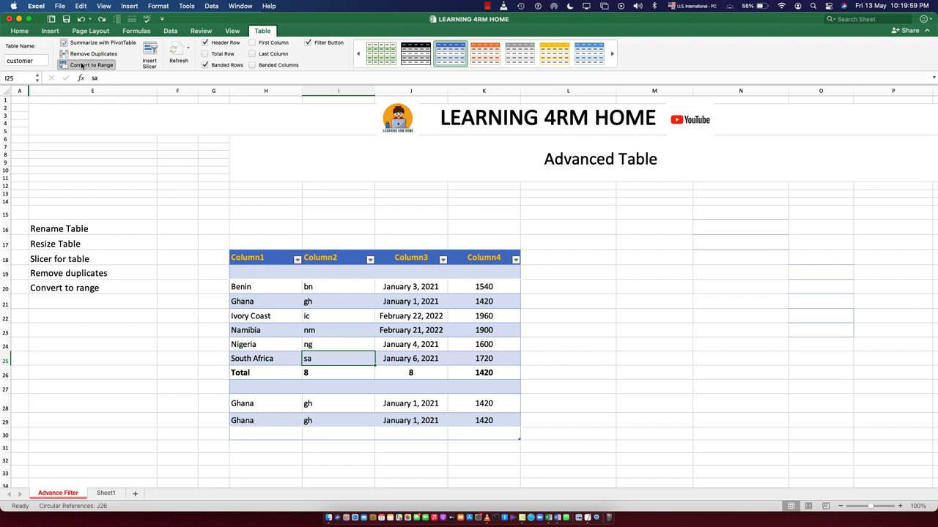
pyautogui.click(488, 203)
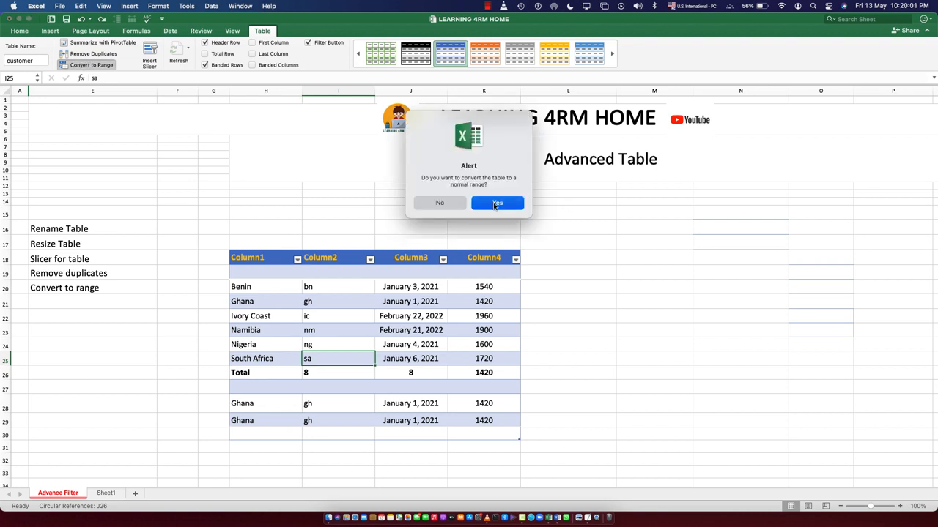
pyautogui.click(602, 329)
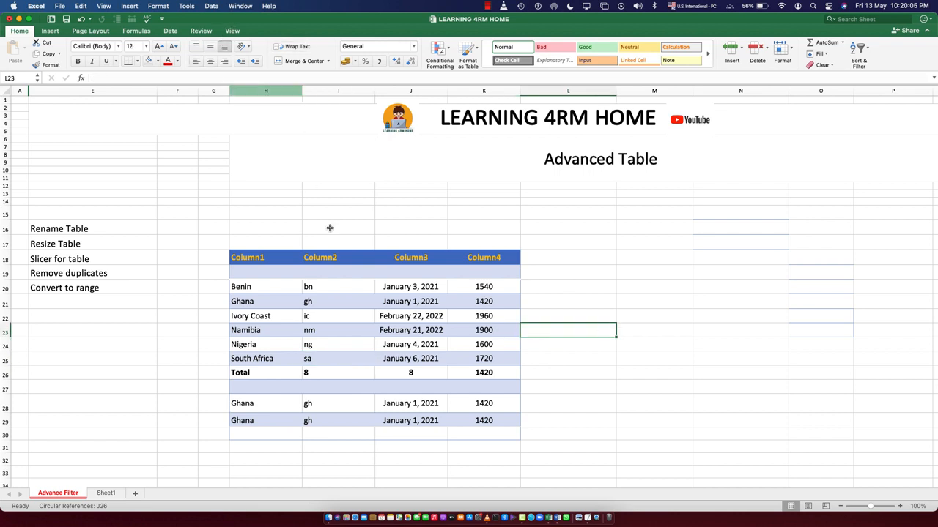
pyautogui.click(359, 345)
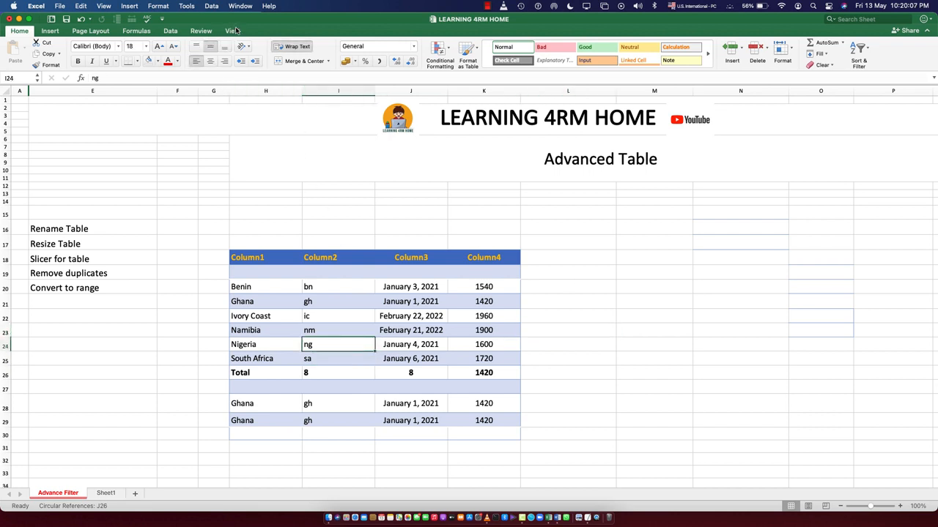